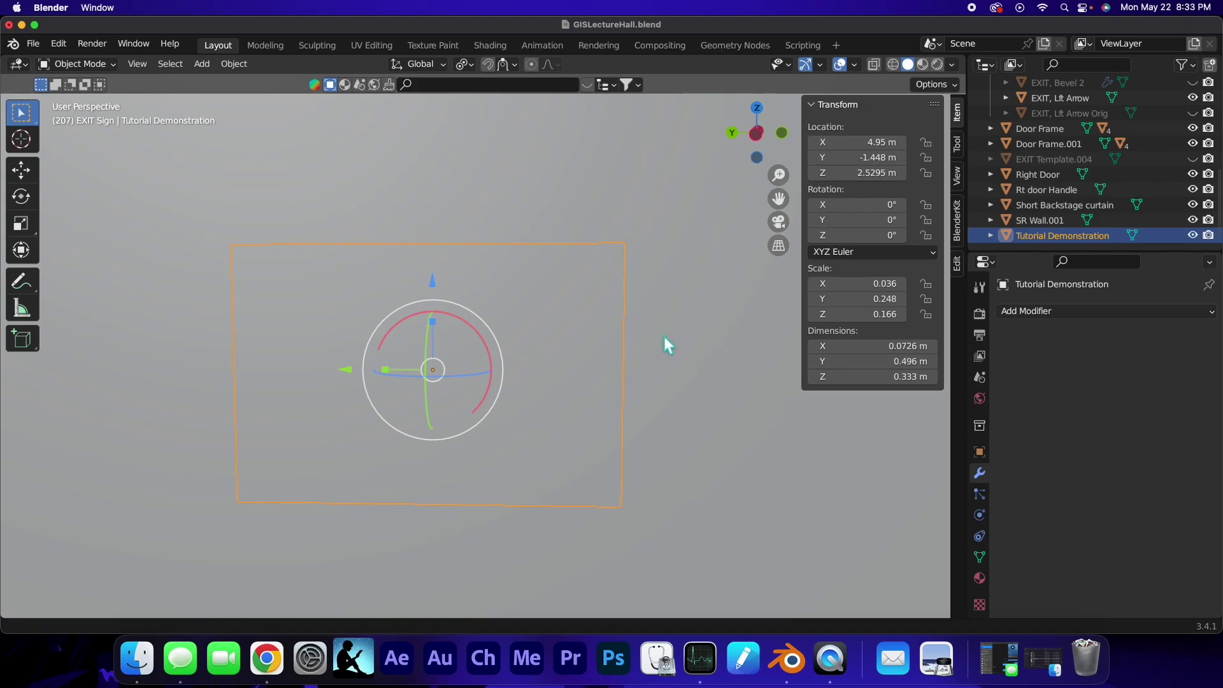
Step: Examine the finished EXIT sign frame above the door, including its rounded corners and recessed grooves
scroll(662, 334, "down", 5)
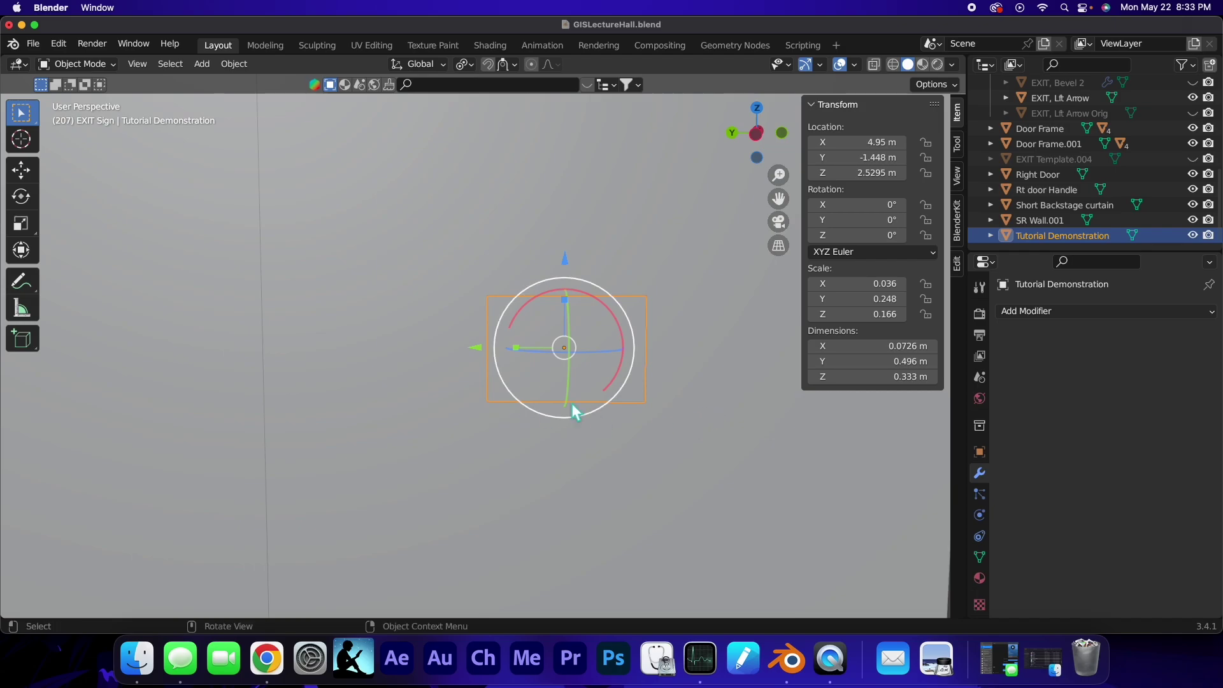
middle_click_drag(577, 414, 175, 395, "shift")
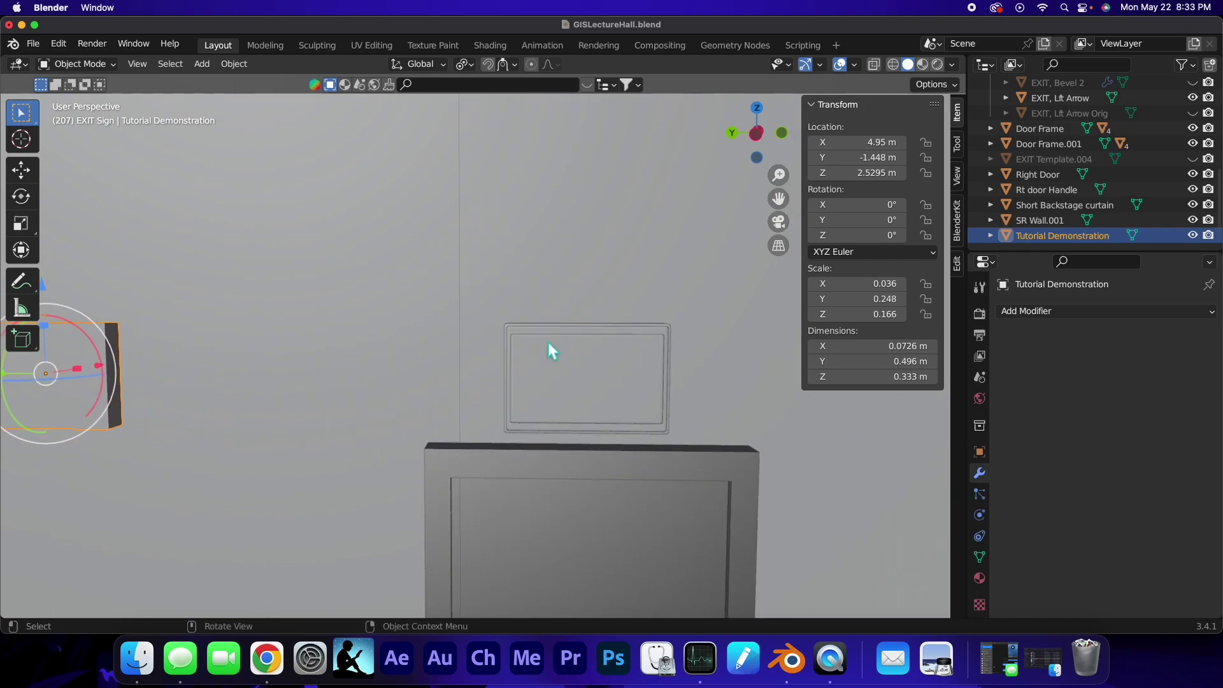
scroll(559, 246, "up", 10)
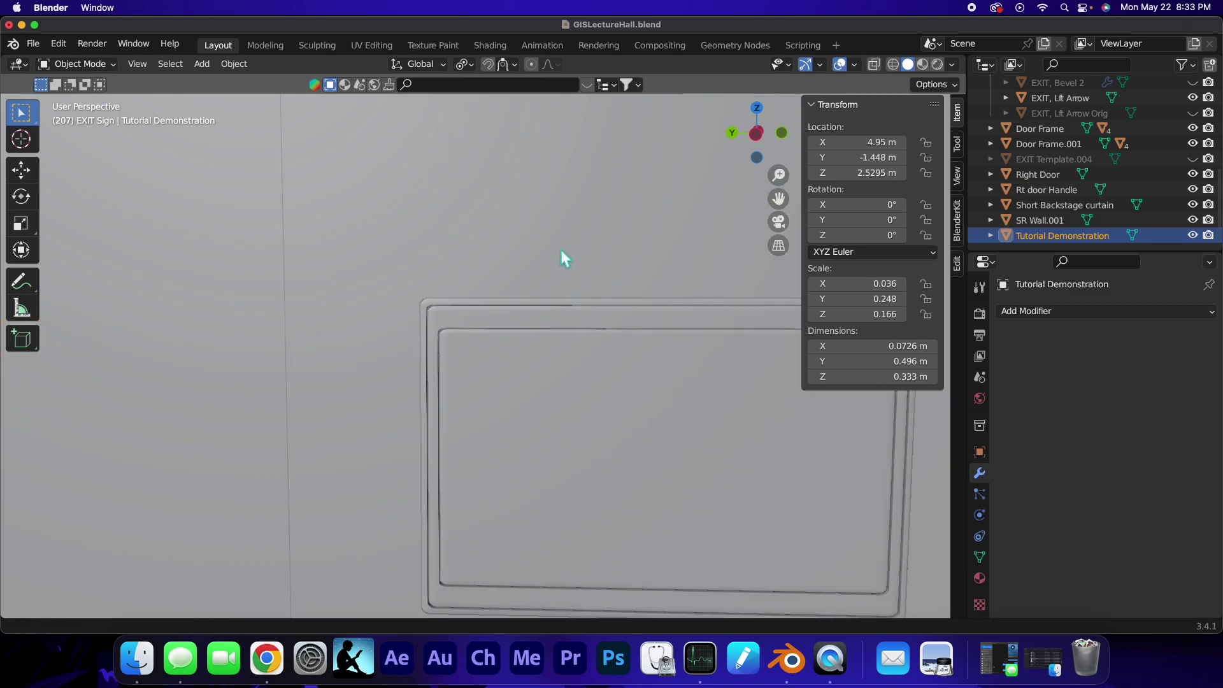
scroll(566, 228, "up", 3)
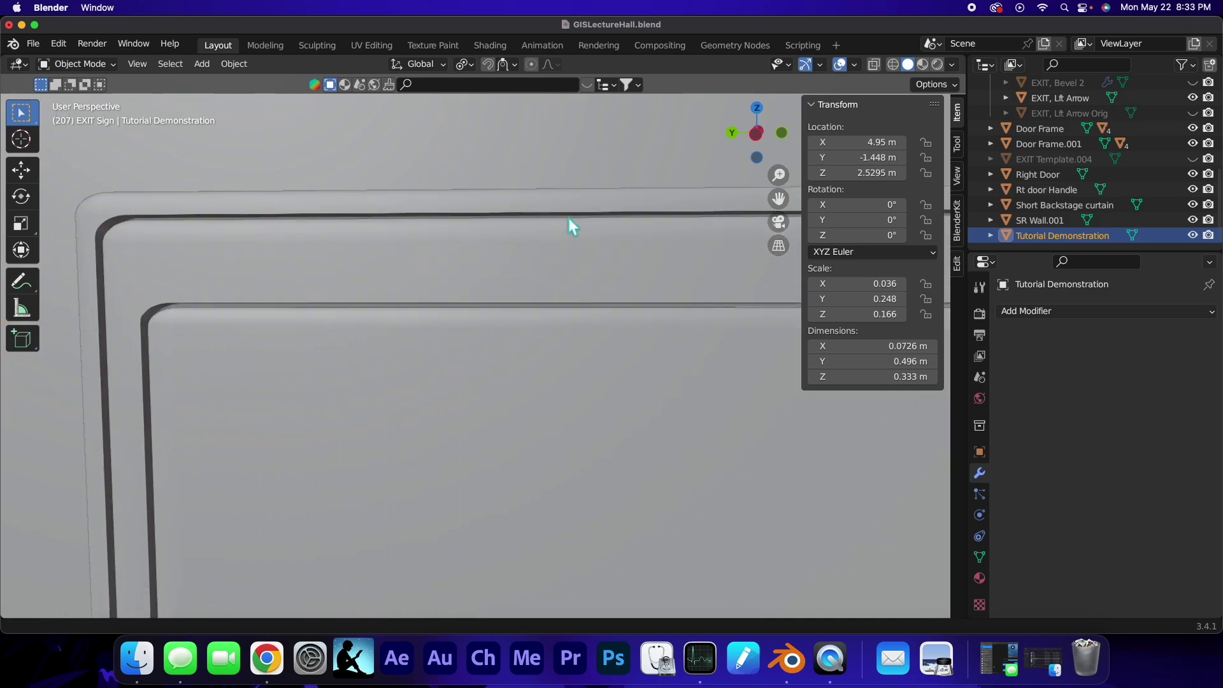
scroll(566, 227, "down", 1)
mouse_move(304, 444)
middle_mouse_down()
mouse_move(276, 416)
mouse_move(316, 427)
mouse_move(321, 442)
mouse_move(322, 267)
mouse_move(322, 395)
mouse_move(290, 385)
mouse_move(336, 410)
mouse_move(308, 414)
mouse_move(322, 390)
mouse_move(242, 389)
middle_mouse_up()
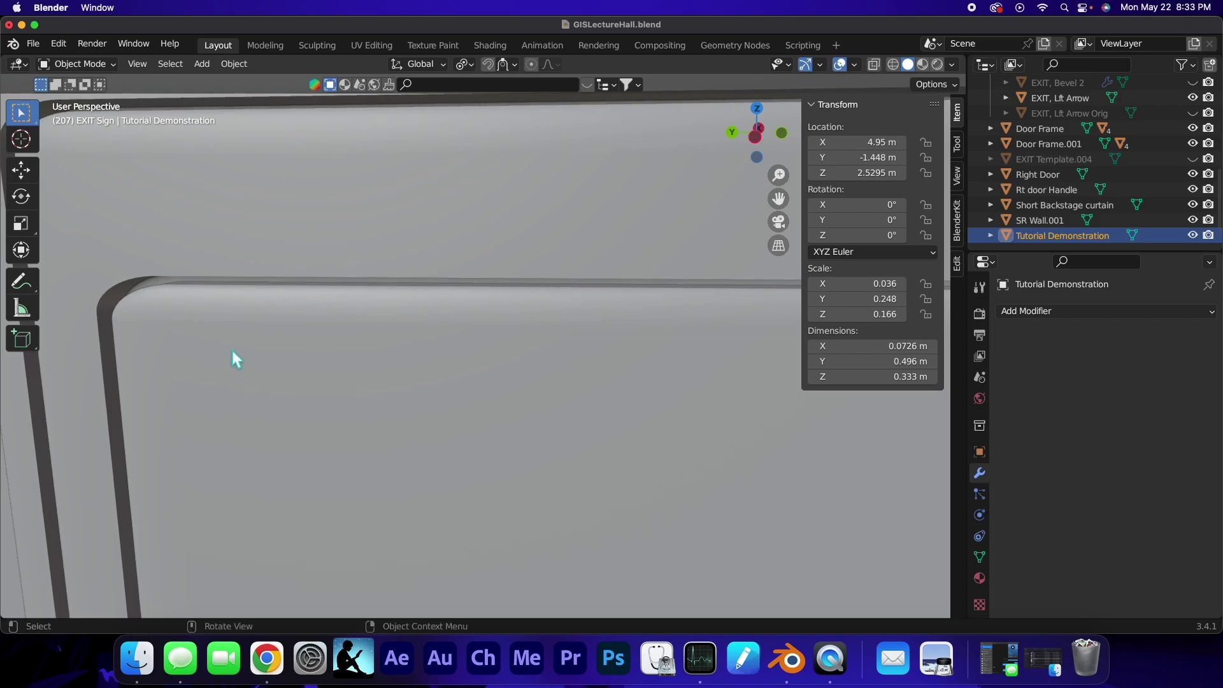
scroll(231, 346, "down", 6)
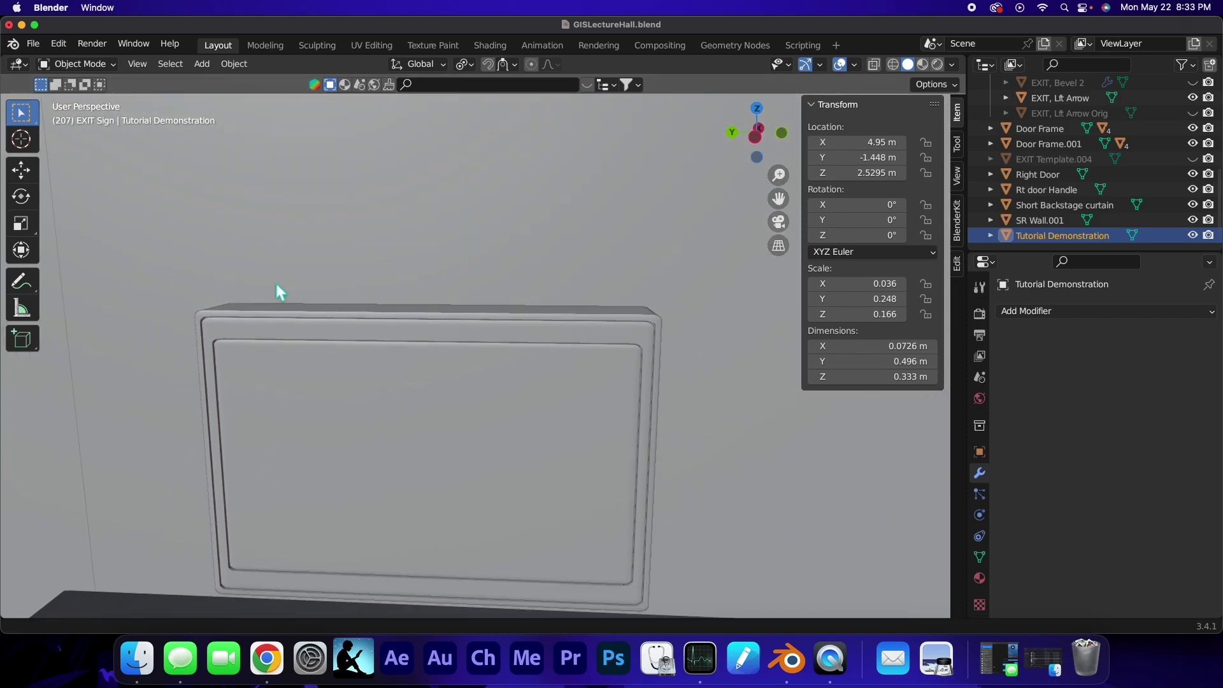
middle_click_drag(280, 294, 582, 414)
Step: Duplicate the Tutorial Demonstration box in place
left_click(172, 390)
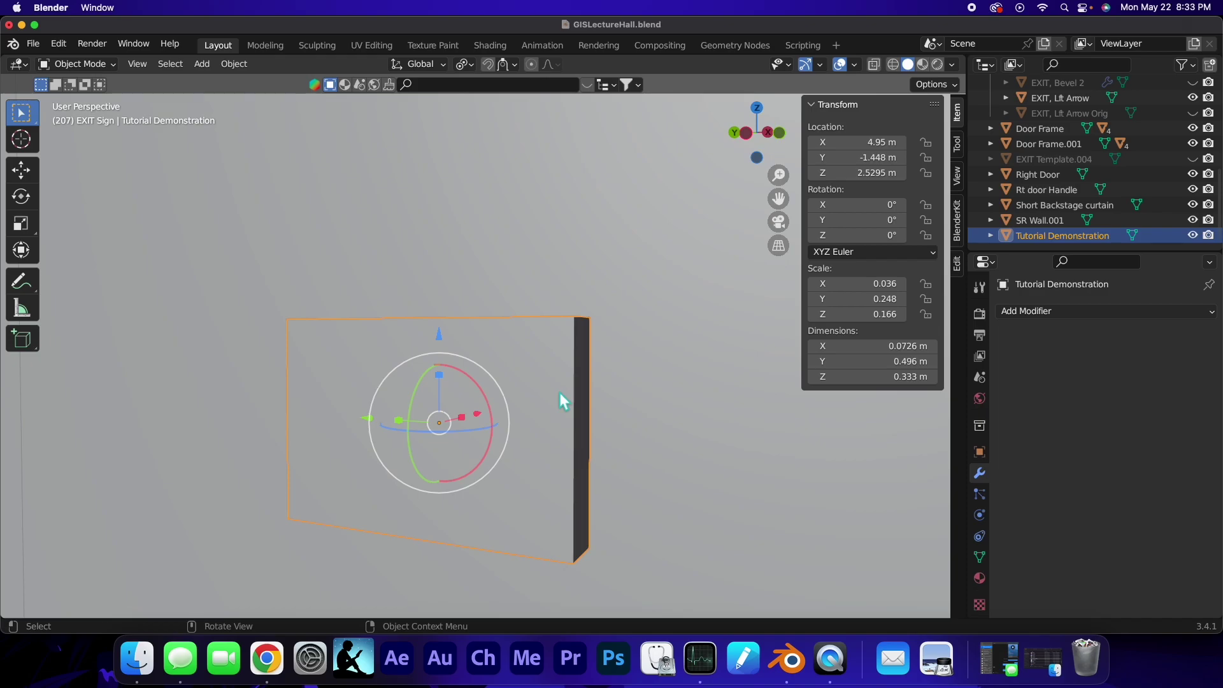
left_click(558, 393)
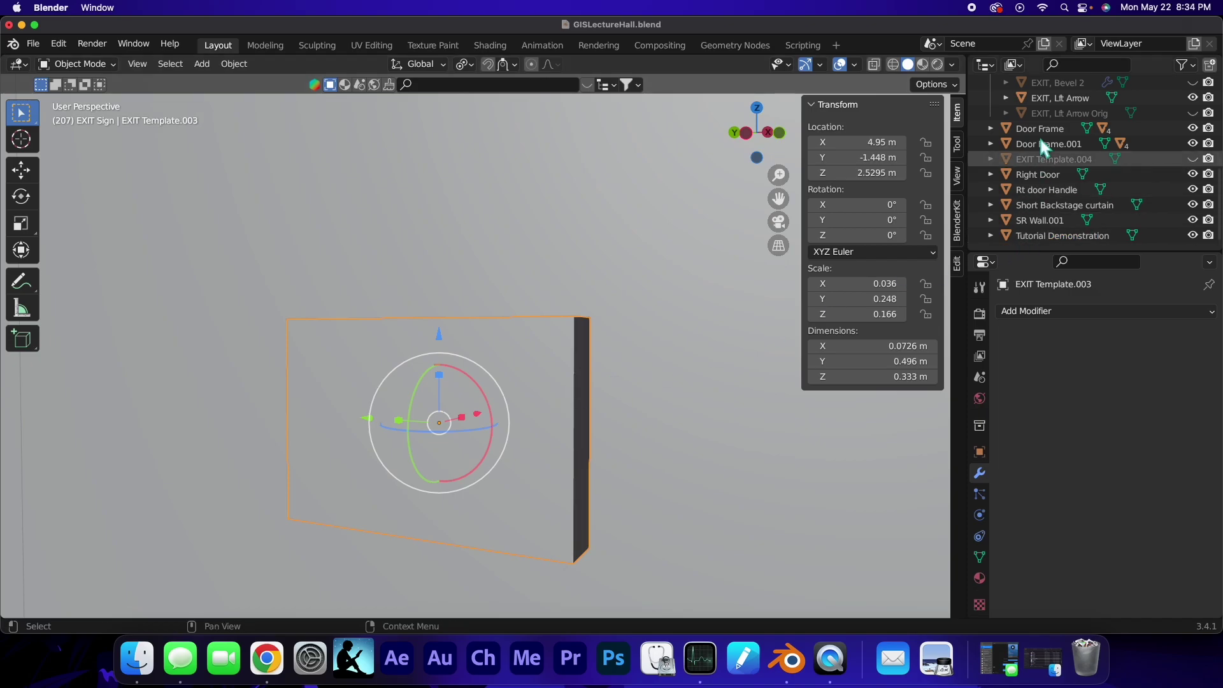
left_click(1046, 234)
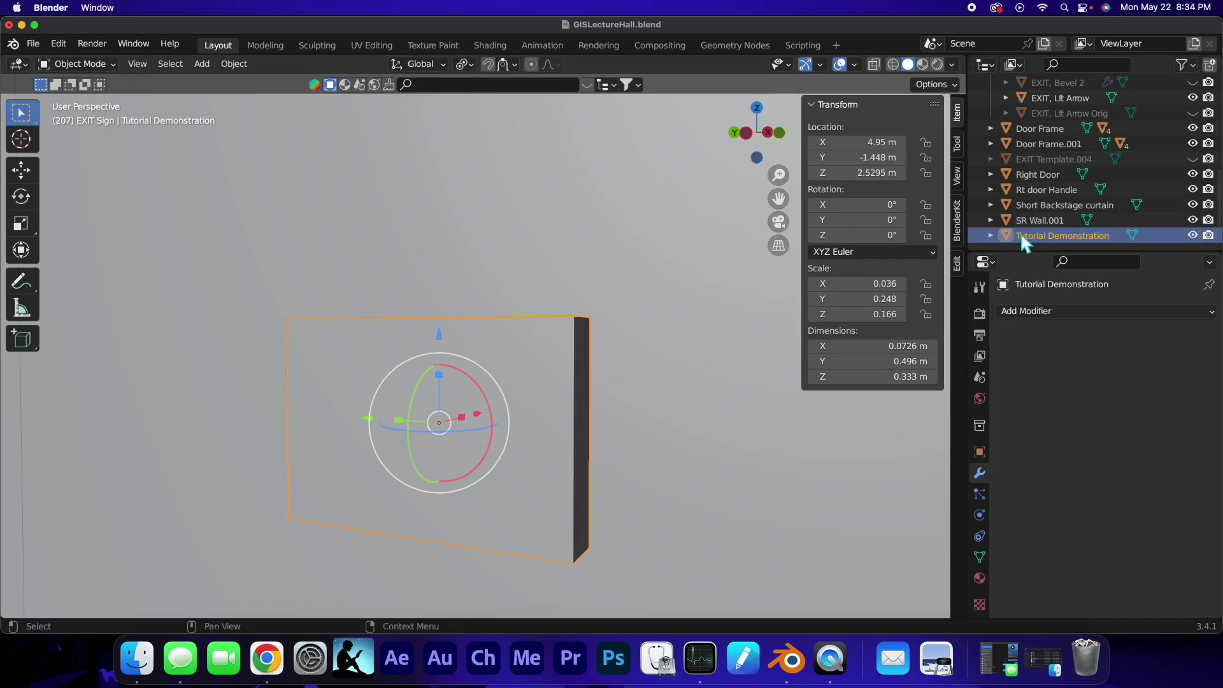
key("super+c")
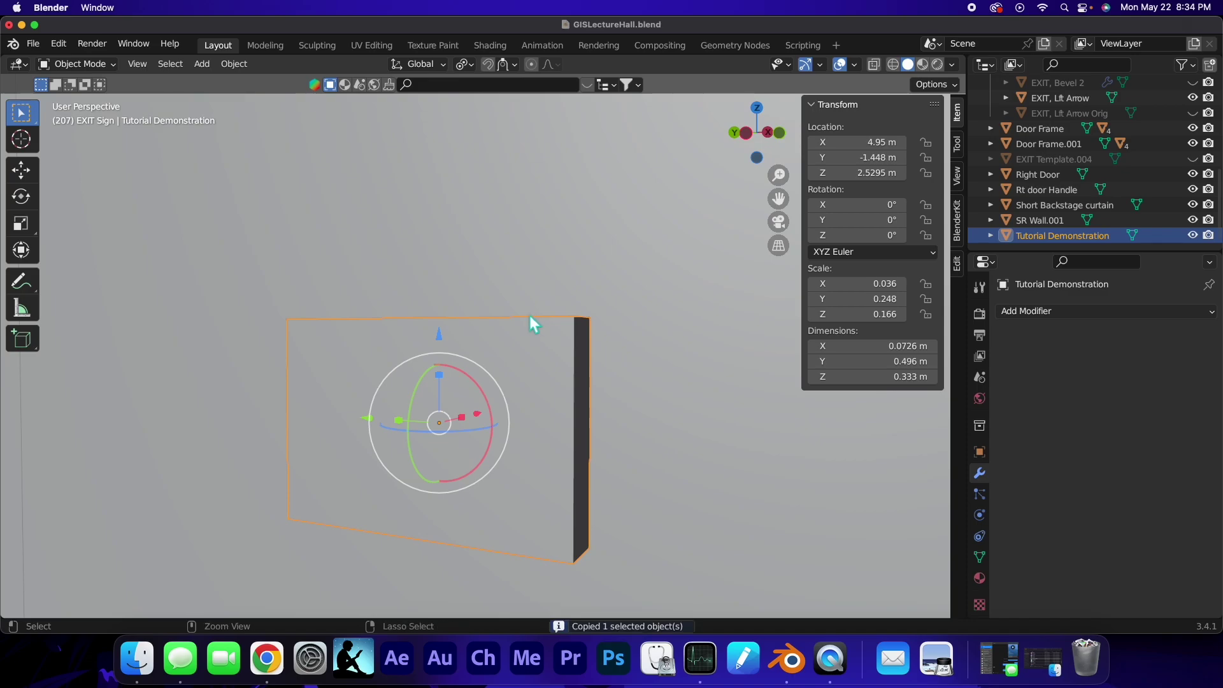
key("super+v")
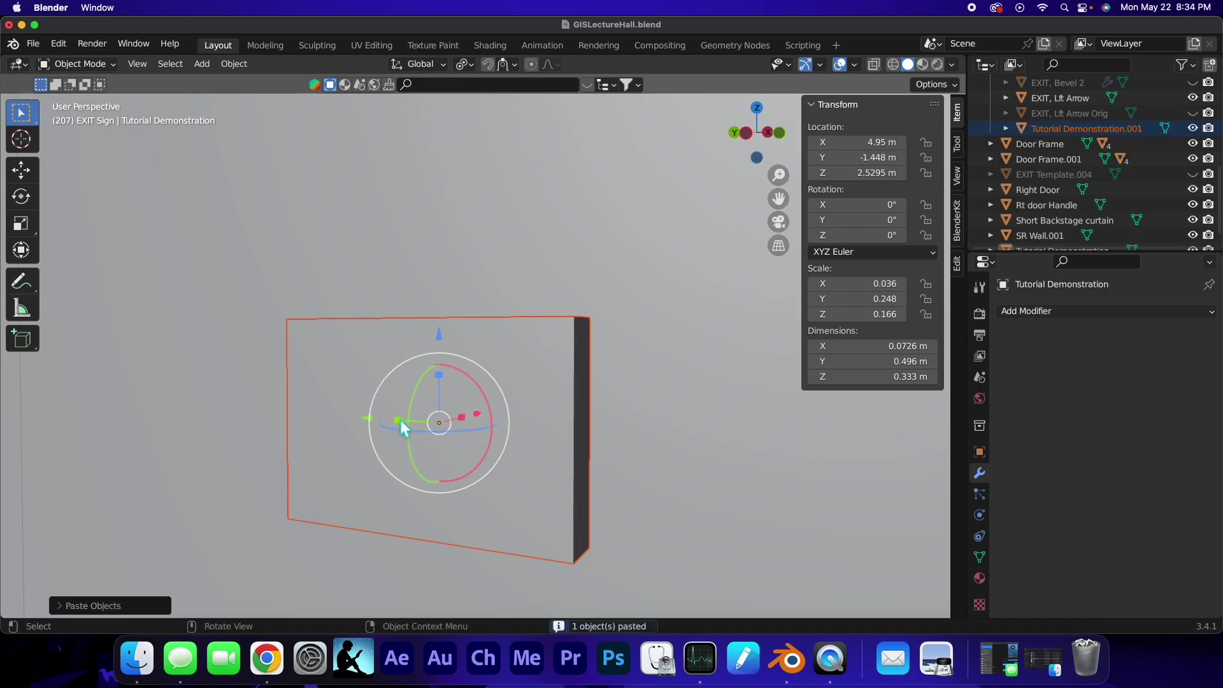
Step: Scale the copied box to about 0.93 along Y and slightly smaller along Z, and move it along negative X in front of the original
left_click_drag(399, 423, 405, 422)
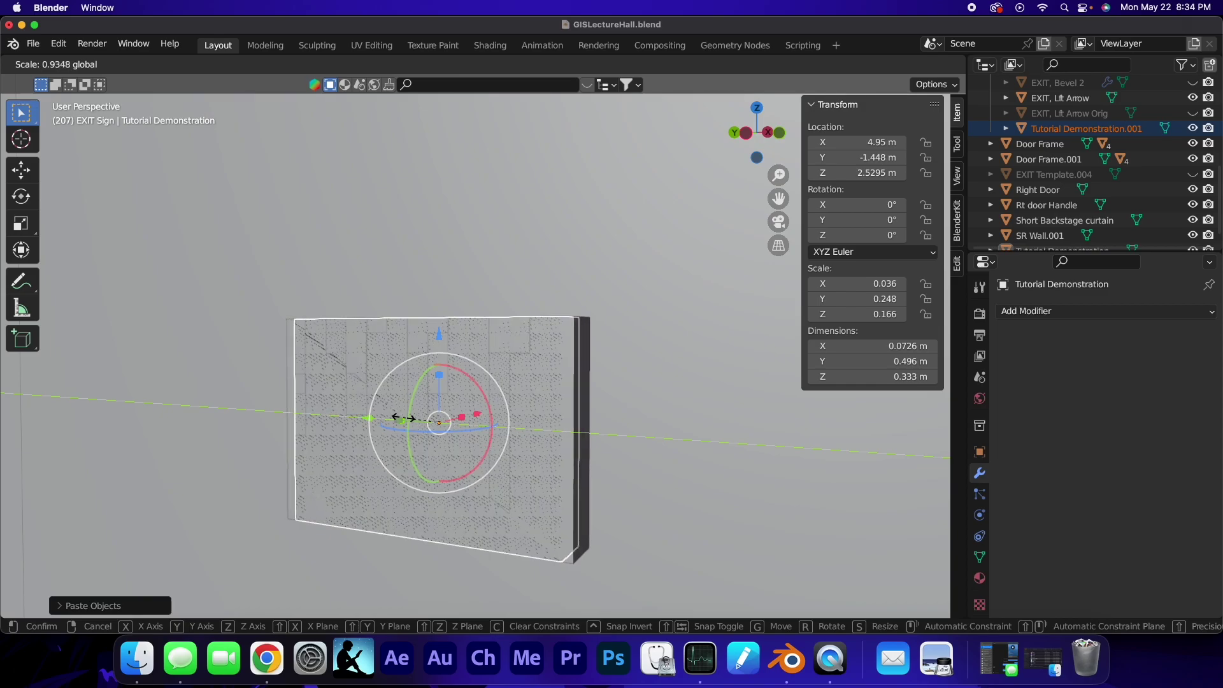
left_click_drag(444, 380, 438, 377)
middle_click_drag(599, 370, 589, 400, "alt")
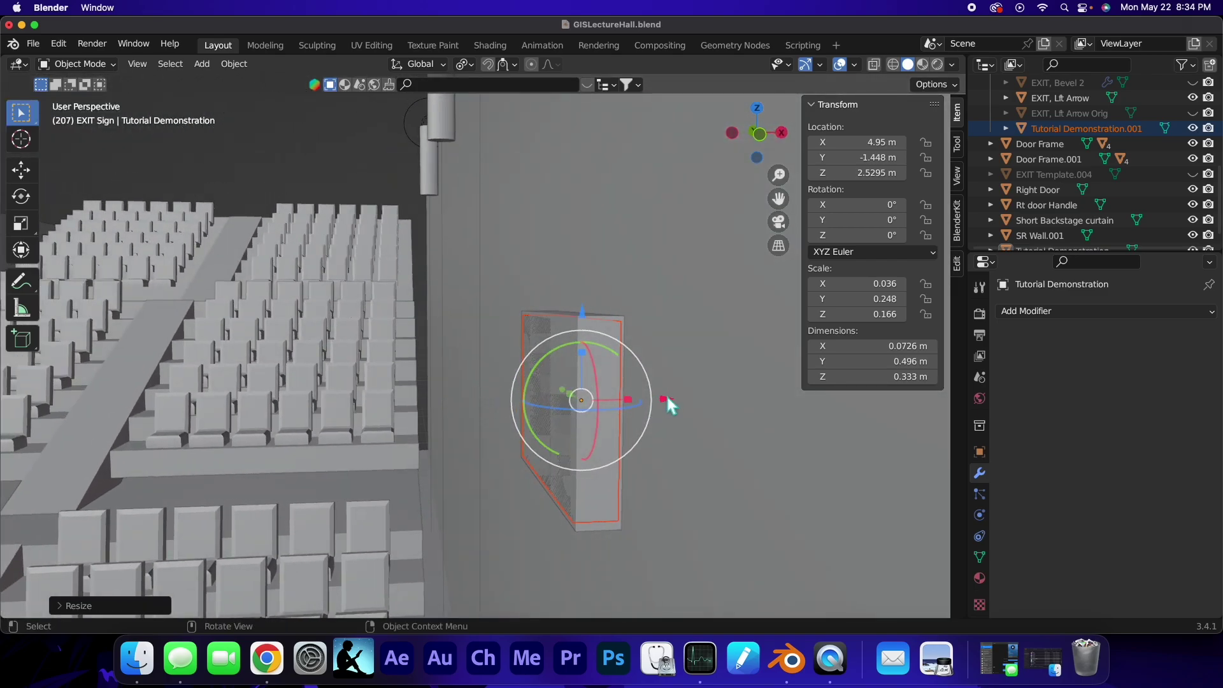
left_click_drag(668, 399, 640, 409)
left_click(760, 134)
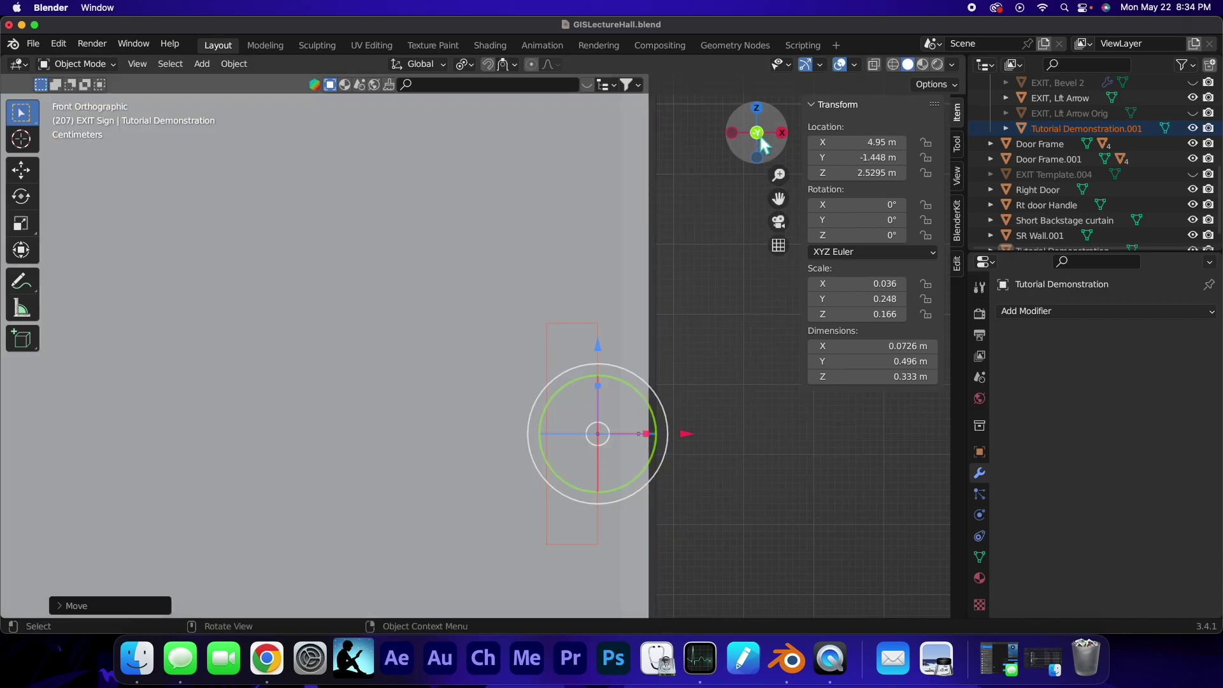
left_click(760, 134)
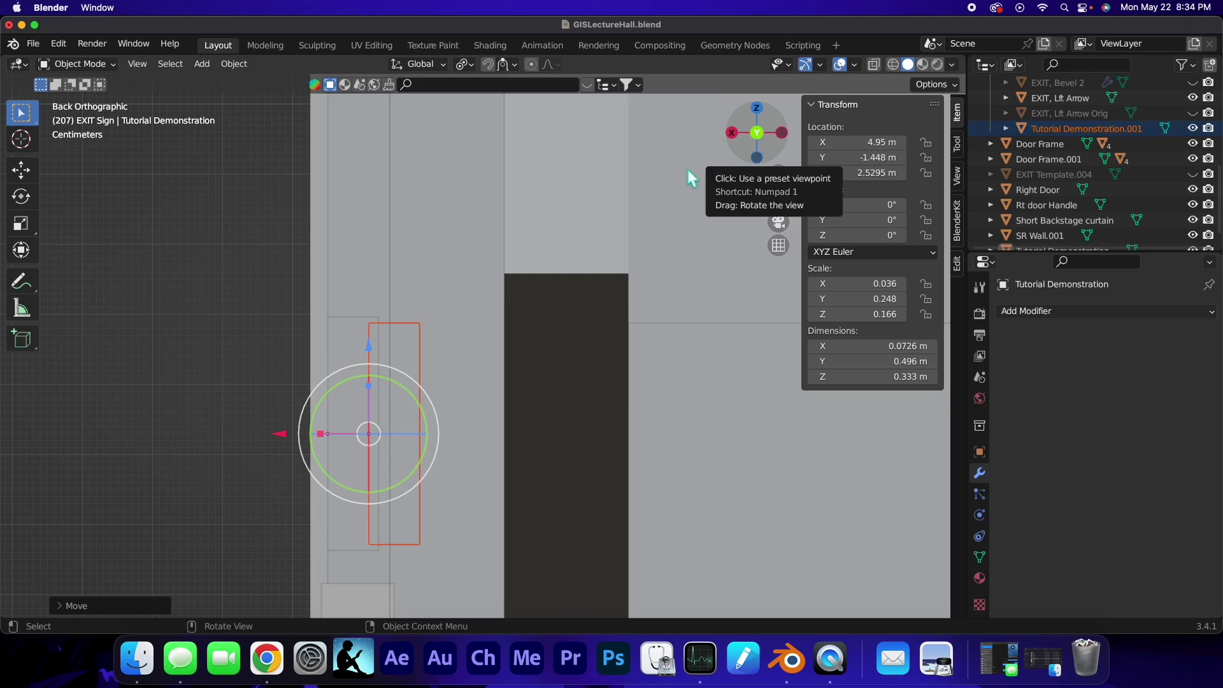
left_click_drag(288, 441, 301, 434)
Step: Add a Boolean modifier to the larger EXIT Template.003 box behind the scaled copy
middle_click_drag(301, 433, 498, 302)
left_click(759, 131)
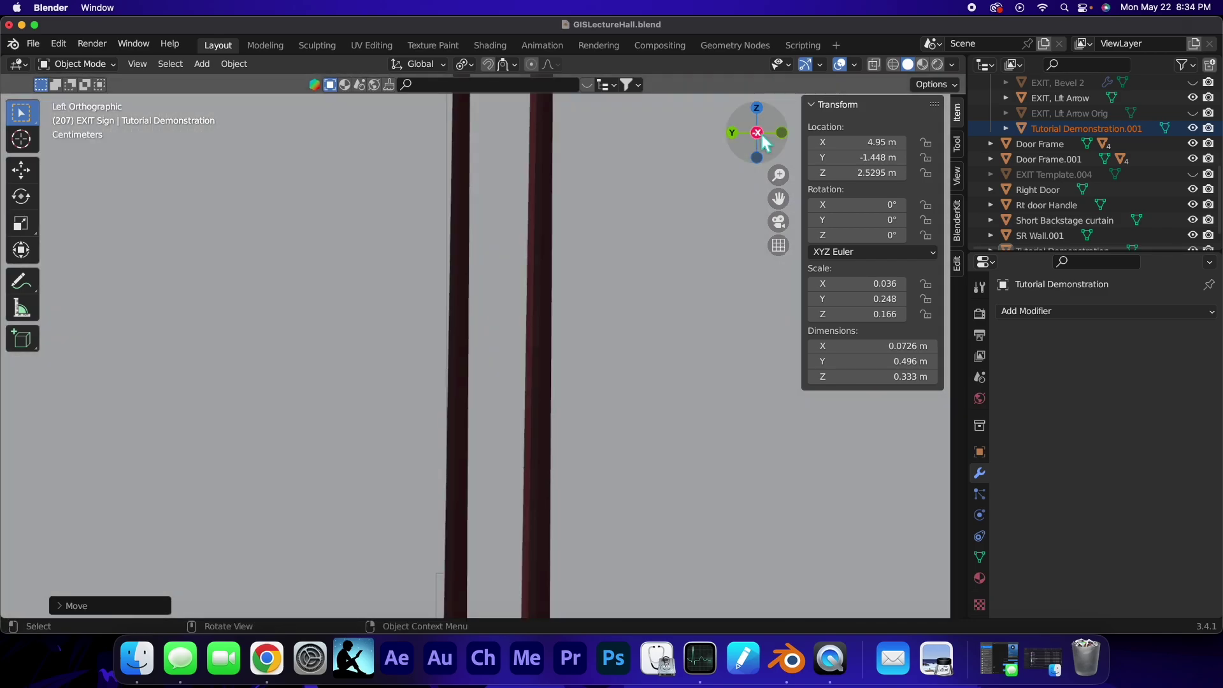
left_click(761, 134)
scroll(665, 382, "down", 10)
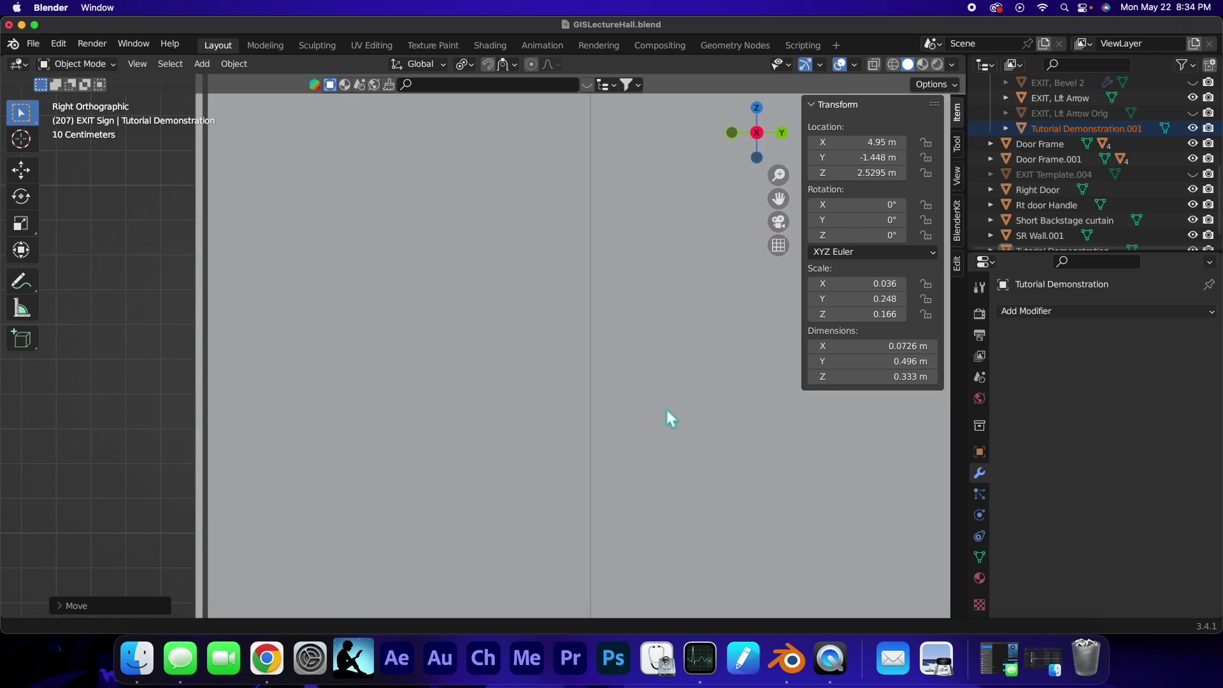
middle_click_drag(658, 329, 599, 290)
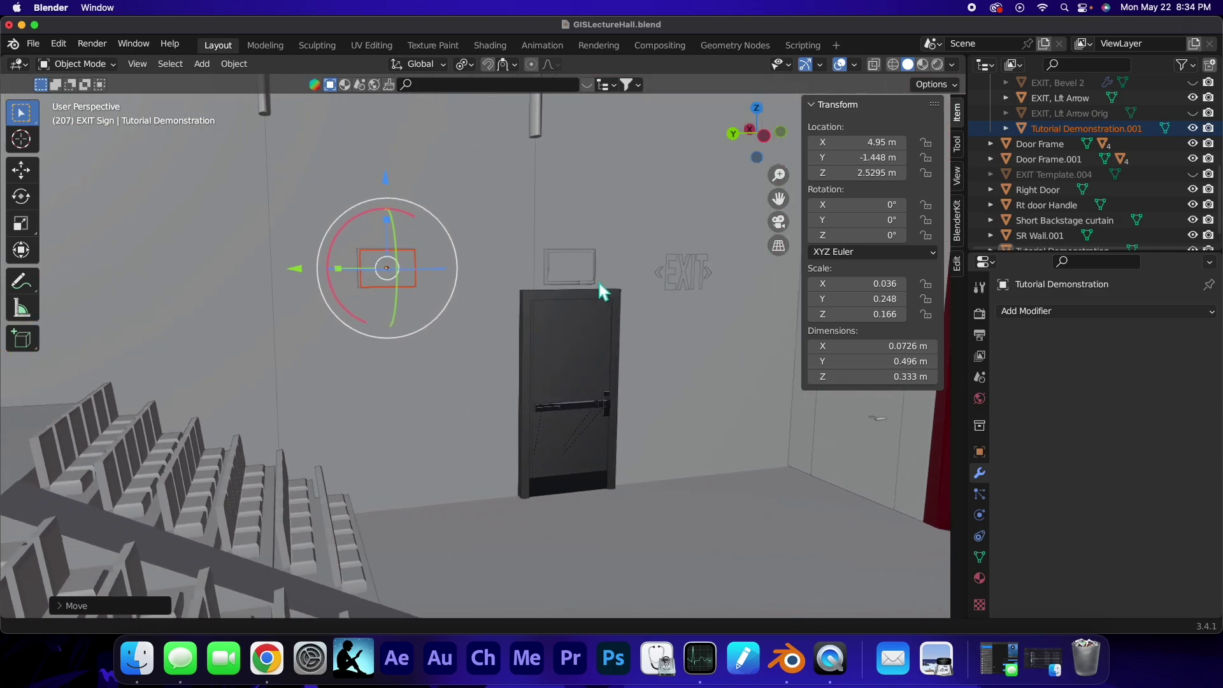
middle_click_drag(389, 271, 384, 205, "ctrl")
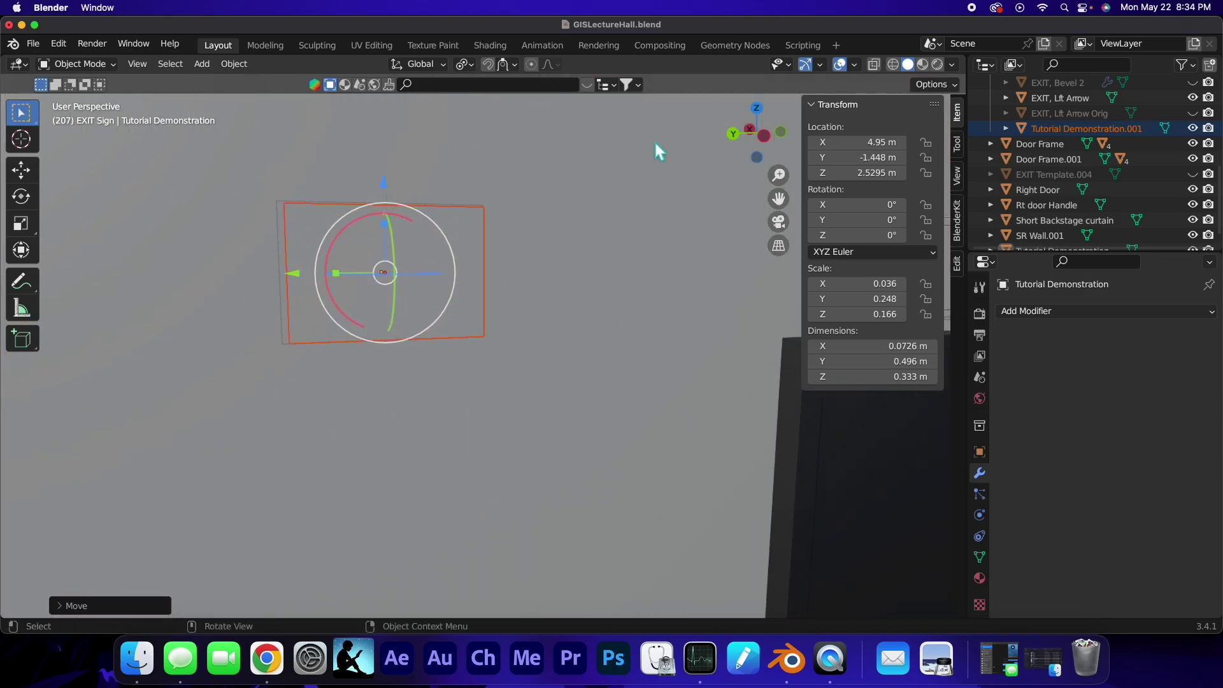
left_click(764, 135)
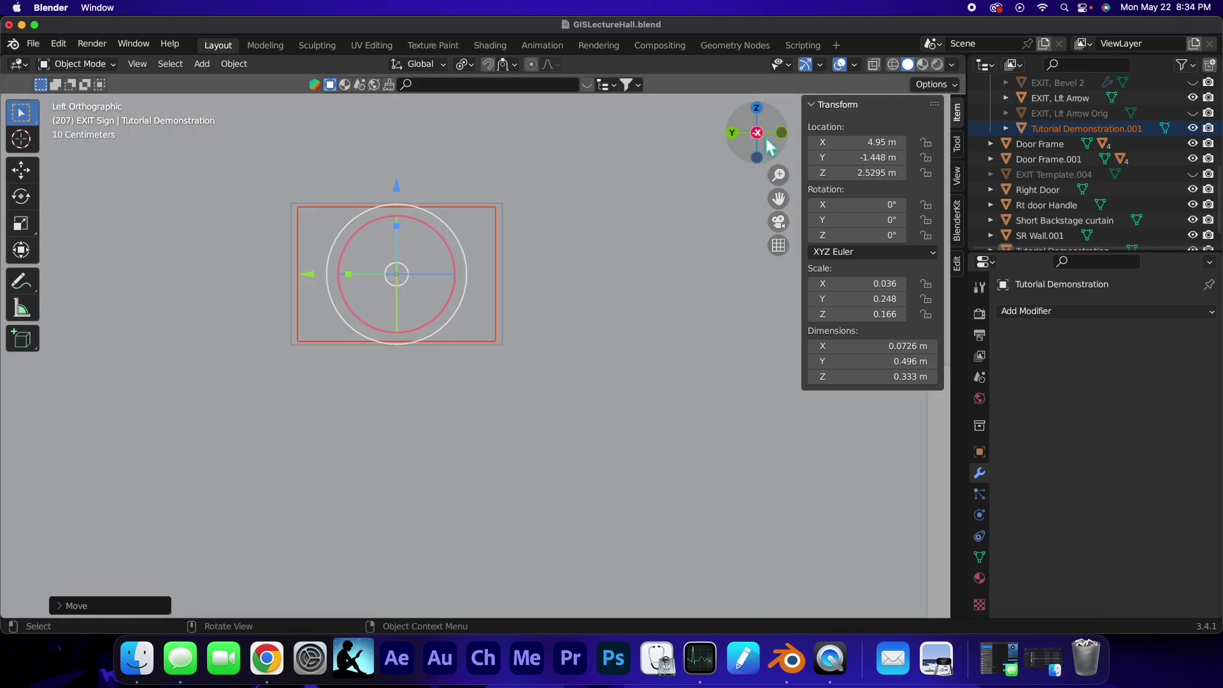
left_click(505, 246)
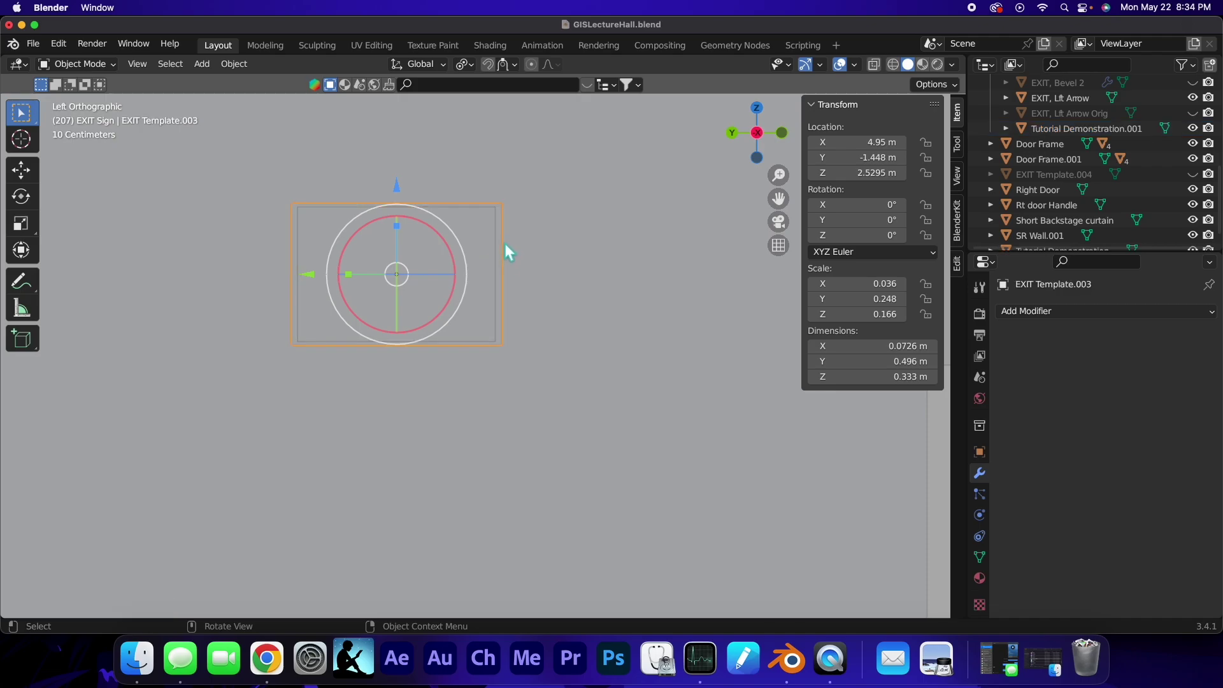
left_click(1055, 312)
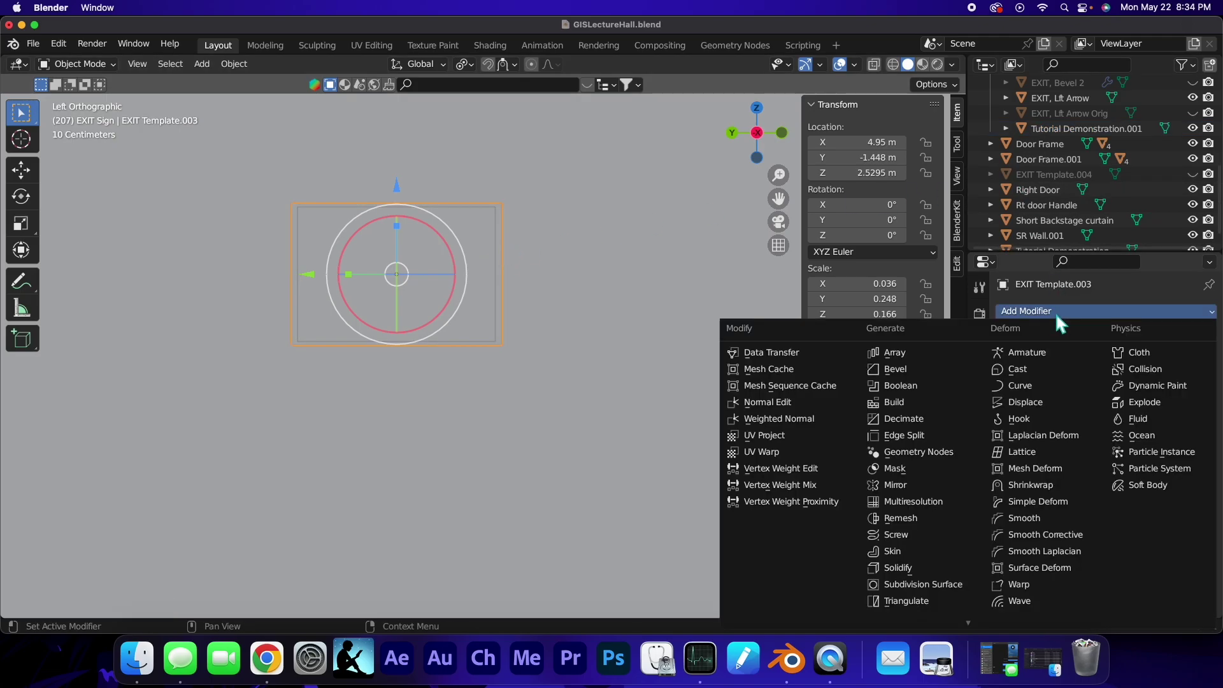
left_click(908, 386)
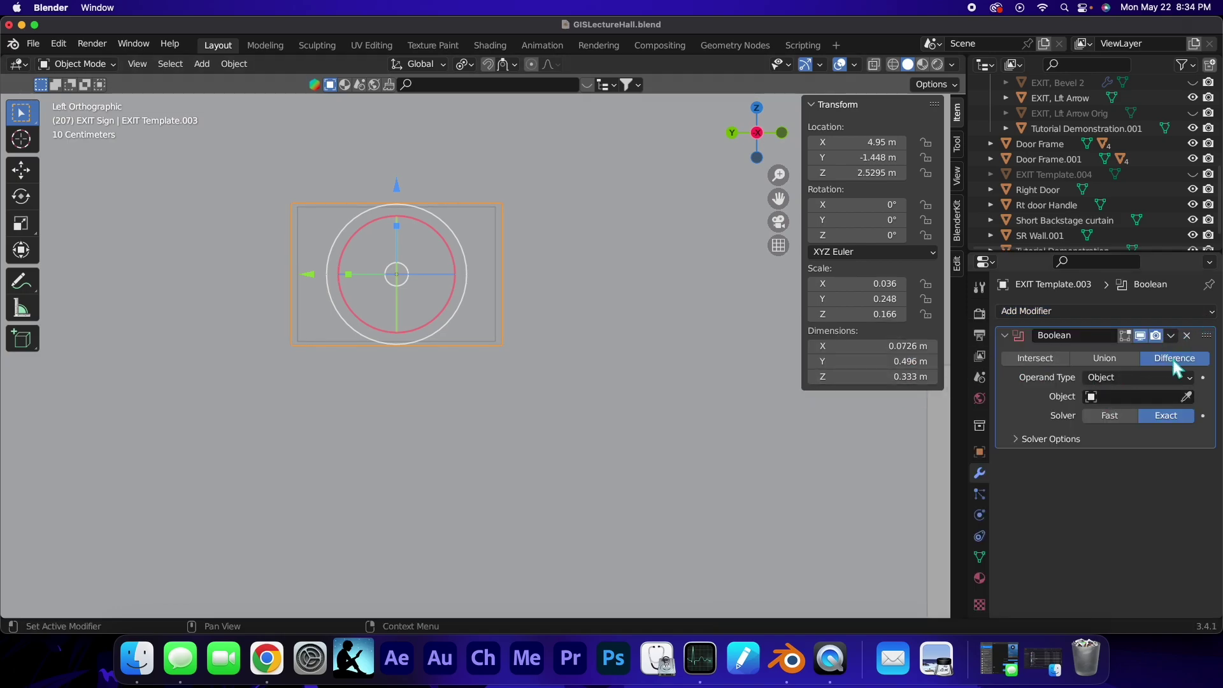
Step: Set Tutorial Demonstration.001 as the object for the Boolean difference on EXIT Template.003
left_click(1093, 399)
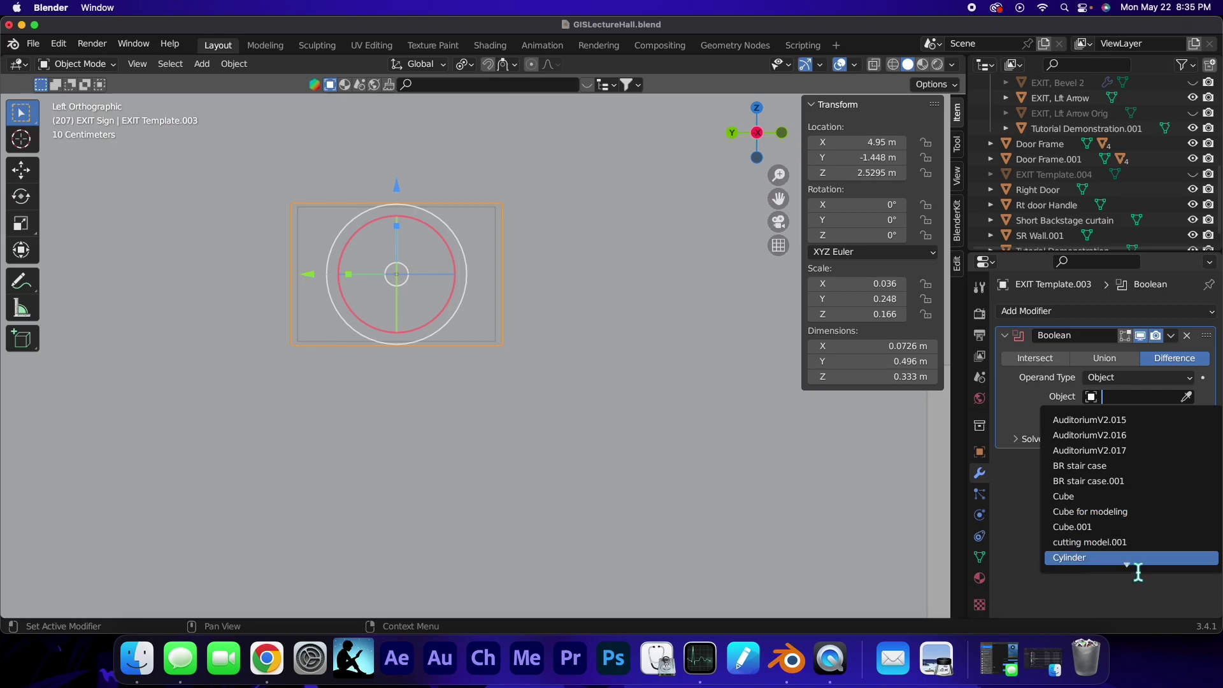
scroll(1138, 573, "down", 10)
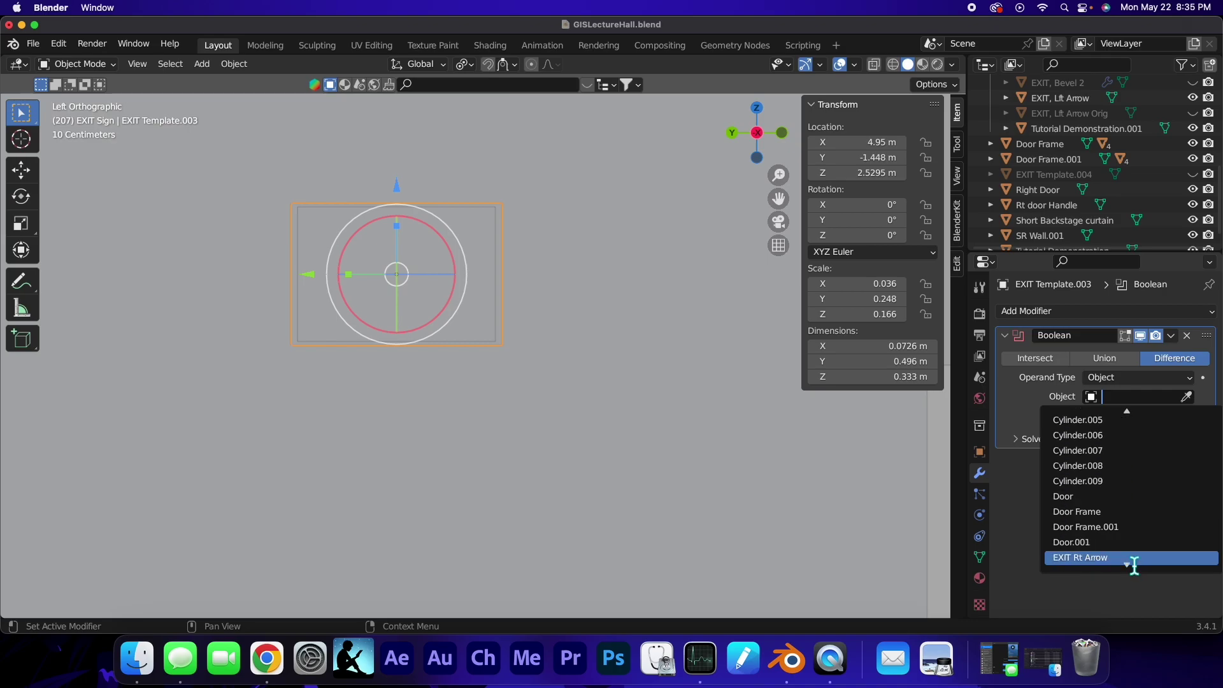
scroll(1135, 566, "down", 20)
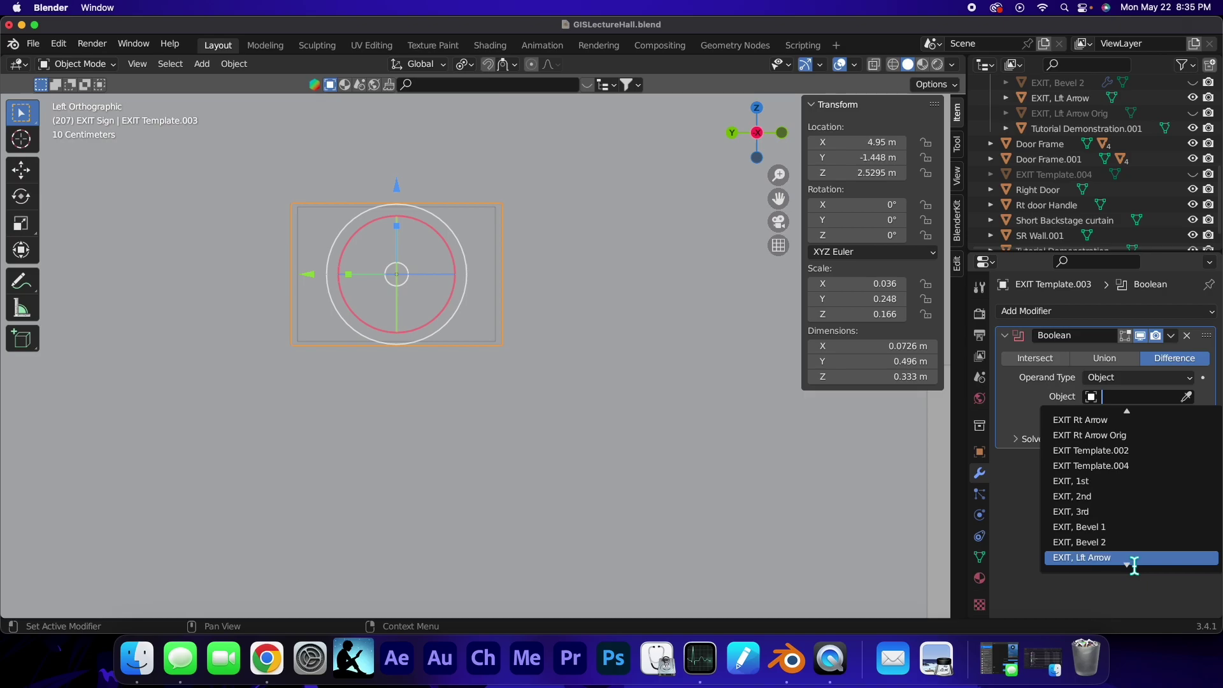
scroll(1135, 566, "down", 14)
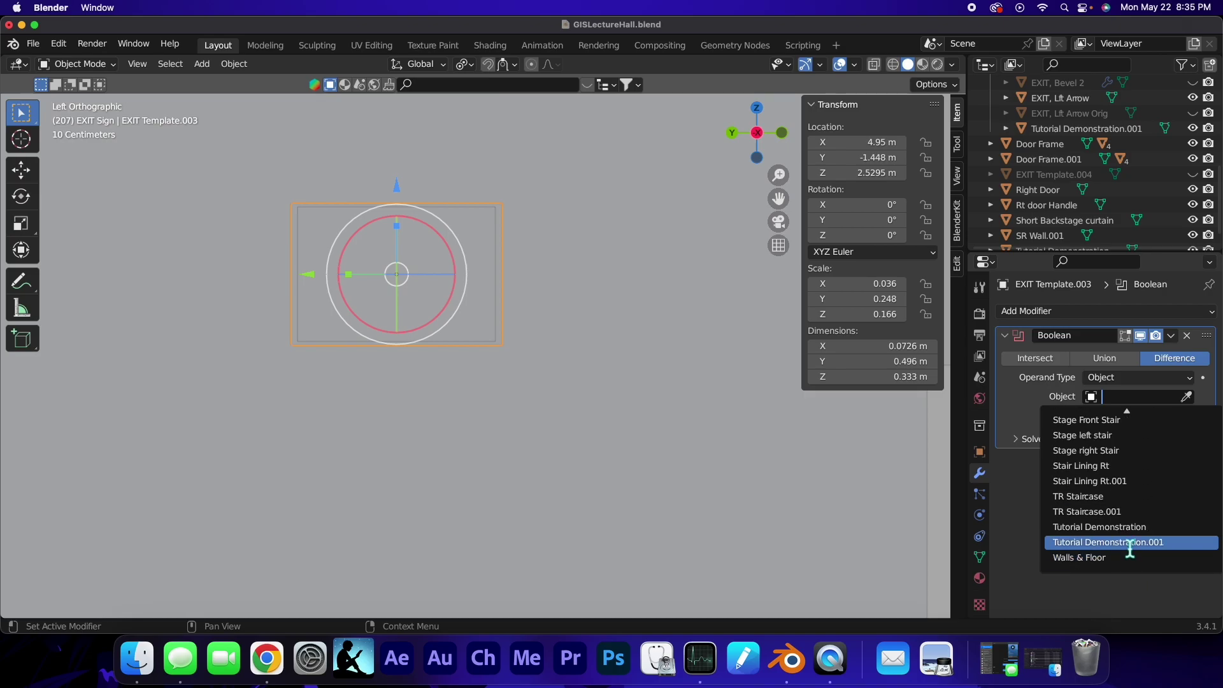
left_click(1130, 543)
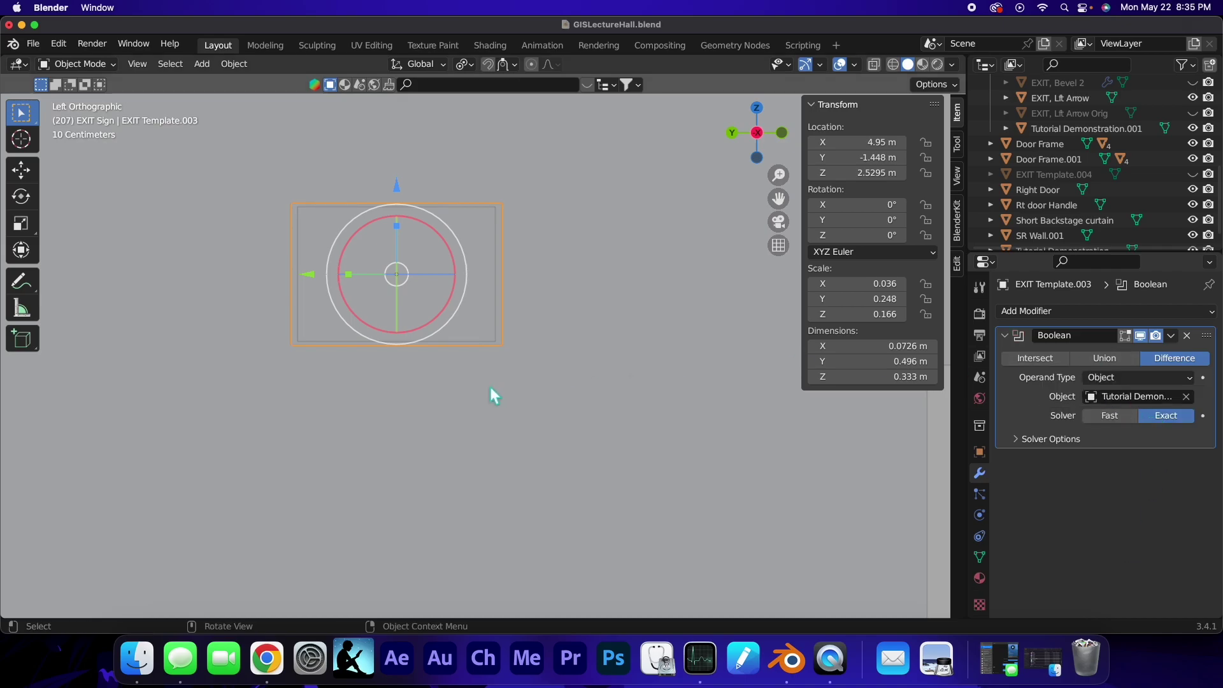
Step: Hide Tutorial Demonstration.001 and examine the front and side of EXIT Template.003 for the Boolean cut
middle_click_drag(595, 372, 530, 382)
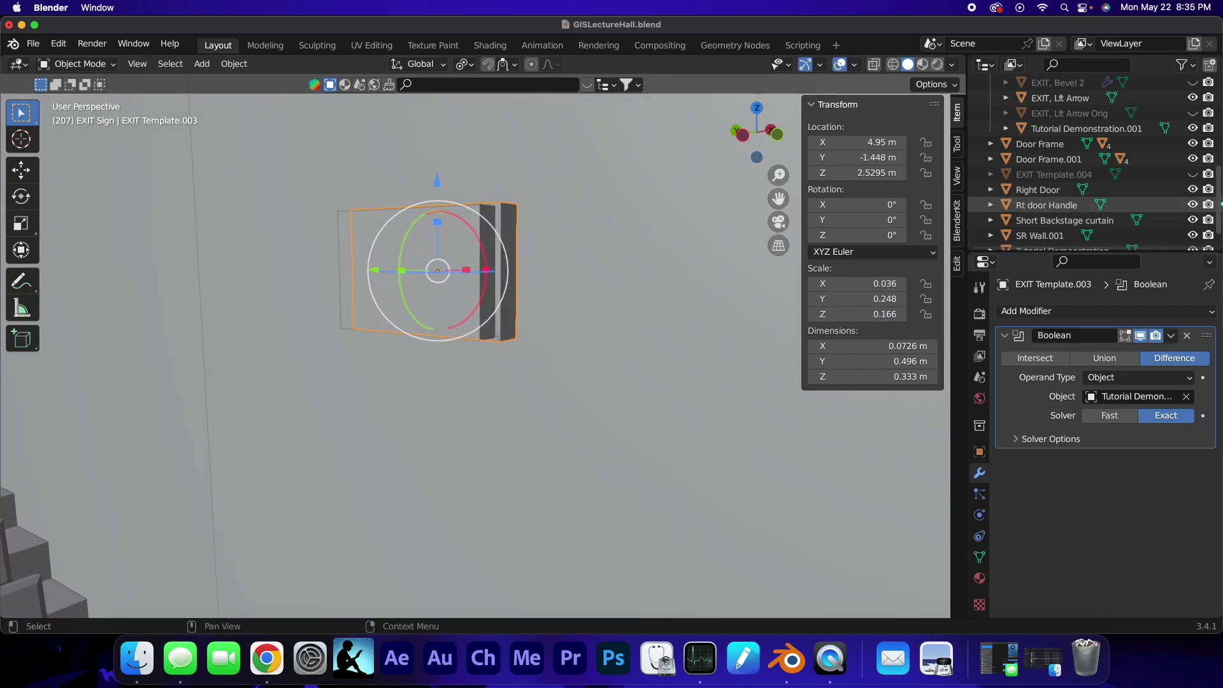
scroll(1208, 210, "down", 1)
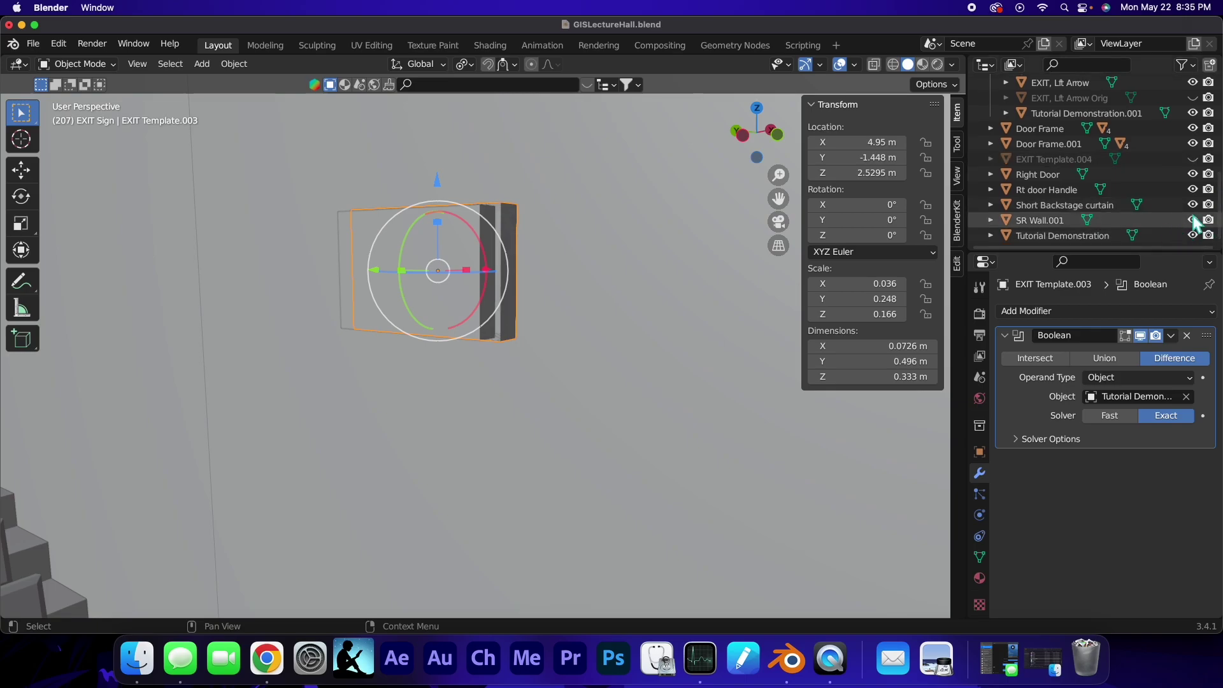
left_click(1194, 114)
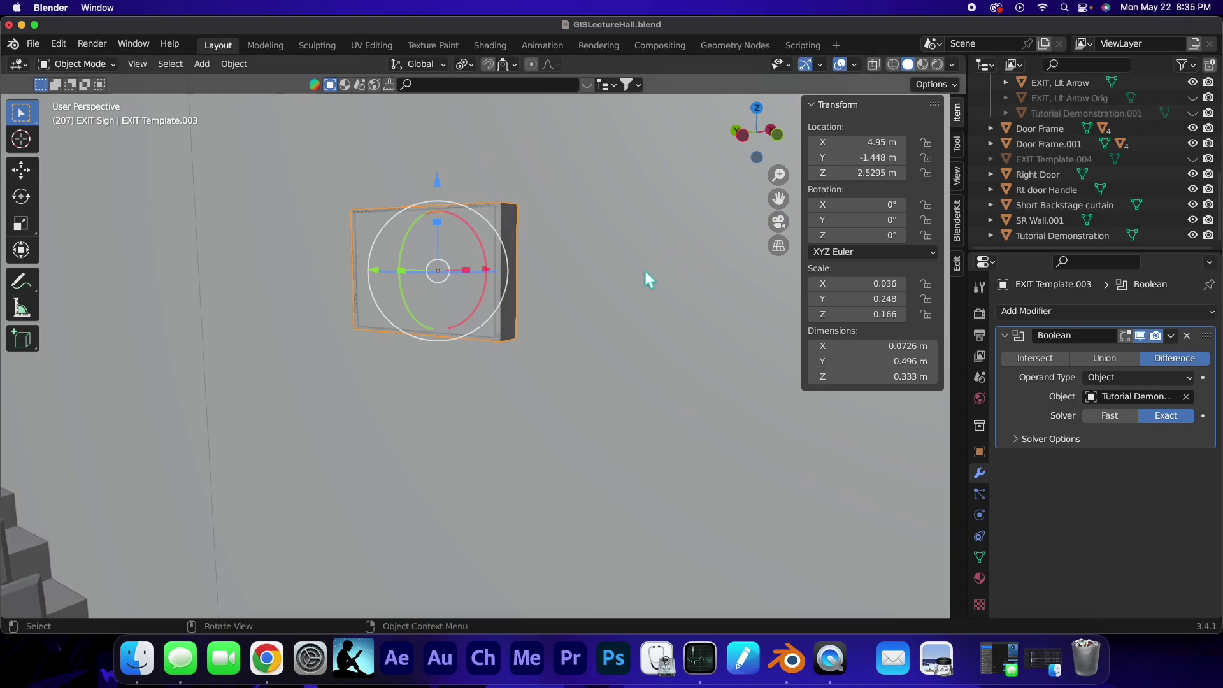
scroll(358, 320, "up", 5)
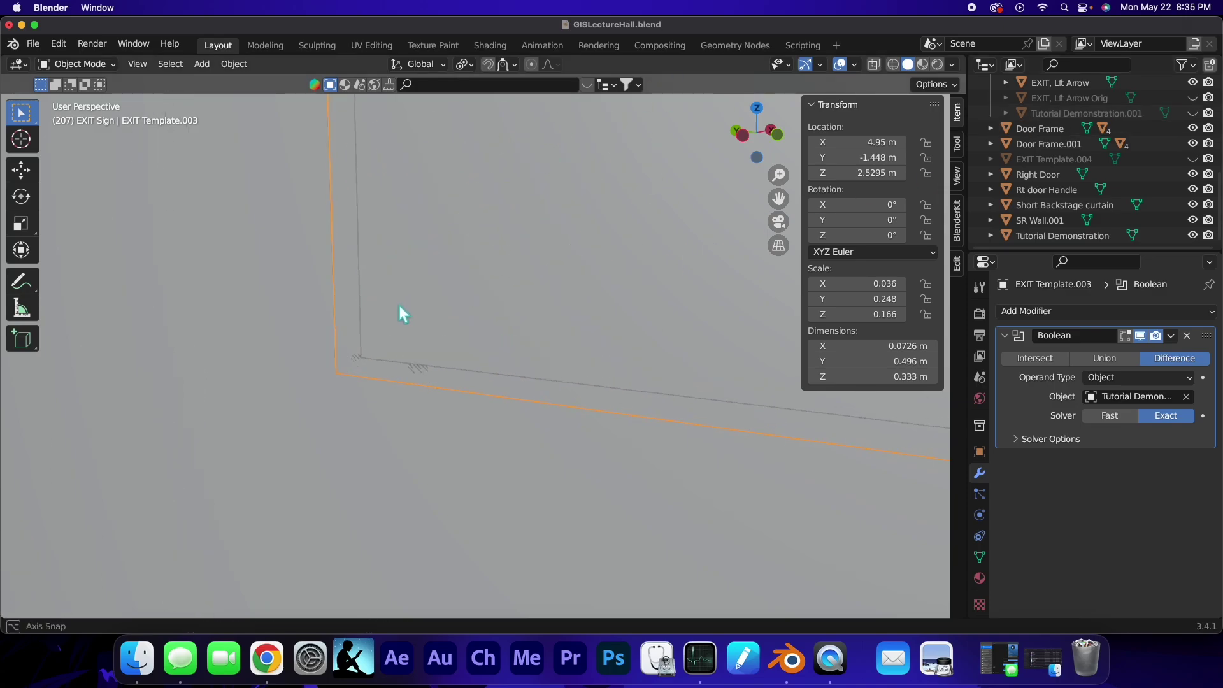
scroll(336, 324, "down", 4)
scroll(465, 314, "up", 4)
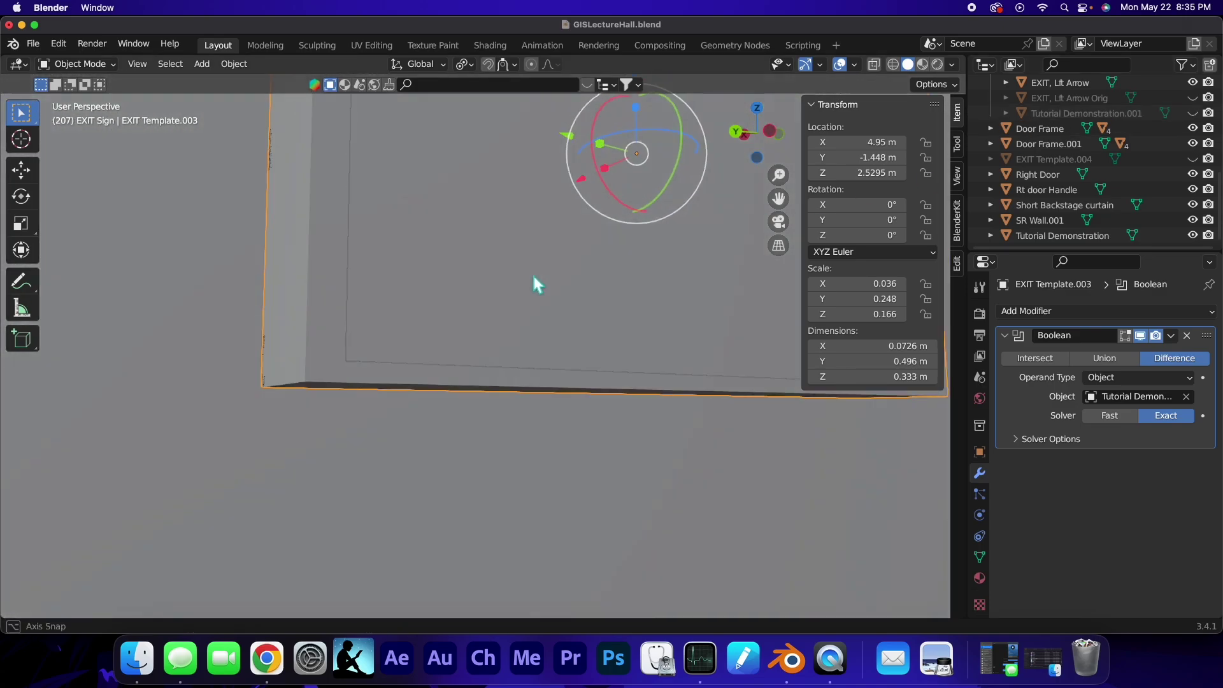
middle_click_drag(534, 278, 635, 354)
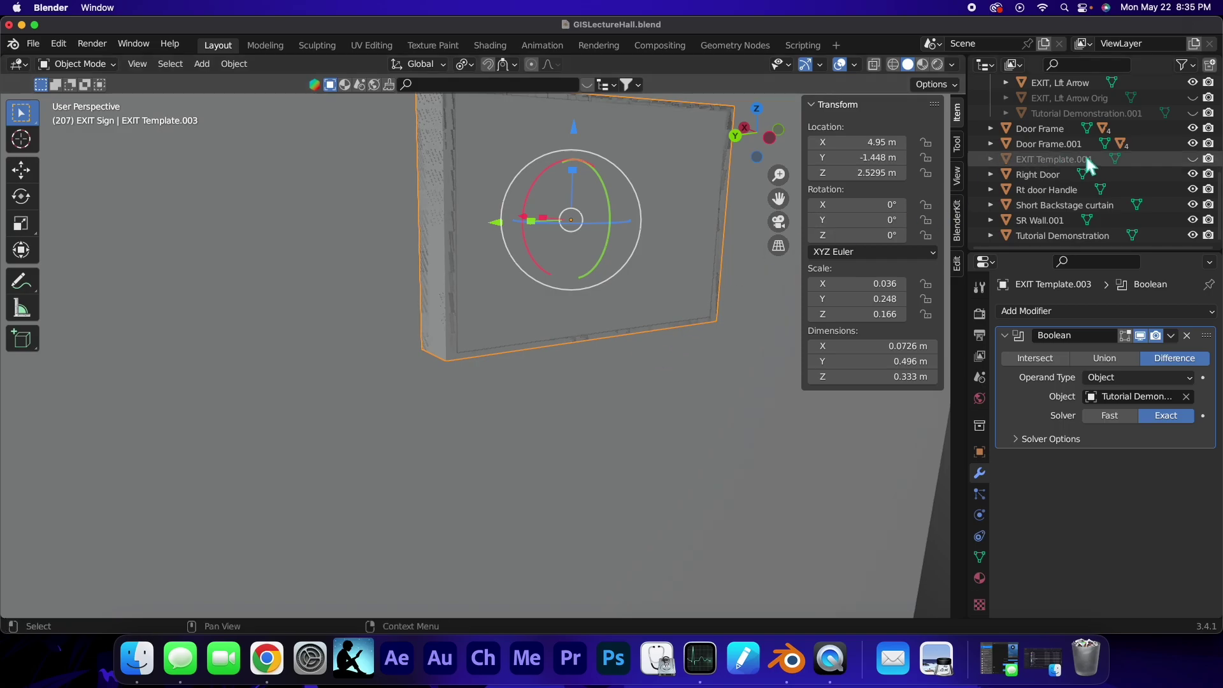
Step: Unhide Tutorial Demonstration.001 and check its position relative to EXIT Template.003 from the side
left_click(1193, 114)
middle_click_drag(703, 288, 730, 333)
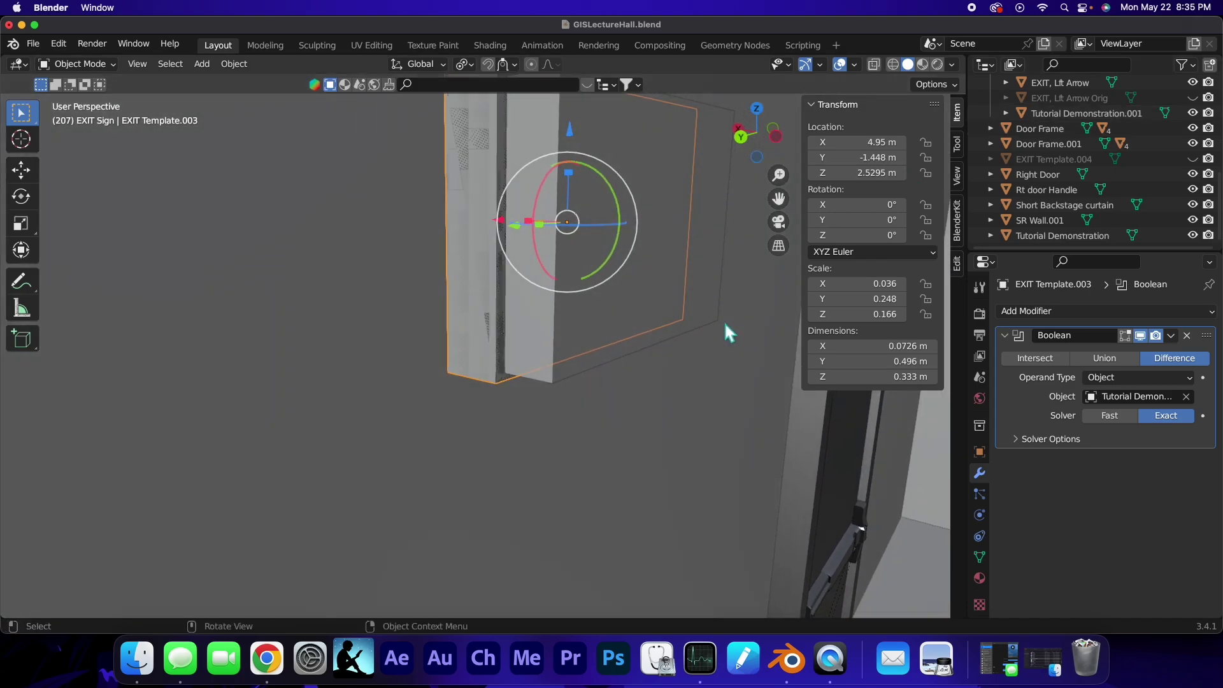
Step: Move the cutter Tutorial Demonstration.001 along X to about 4.894 m, deeper into the EXIT Template.003 box
left_click_drag(503, 227, 494, 228)
key("super+z")
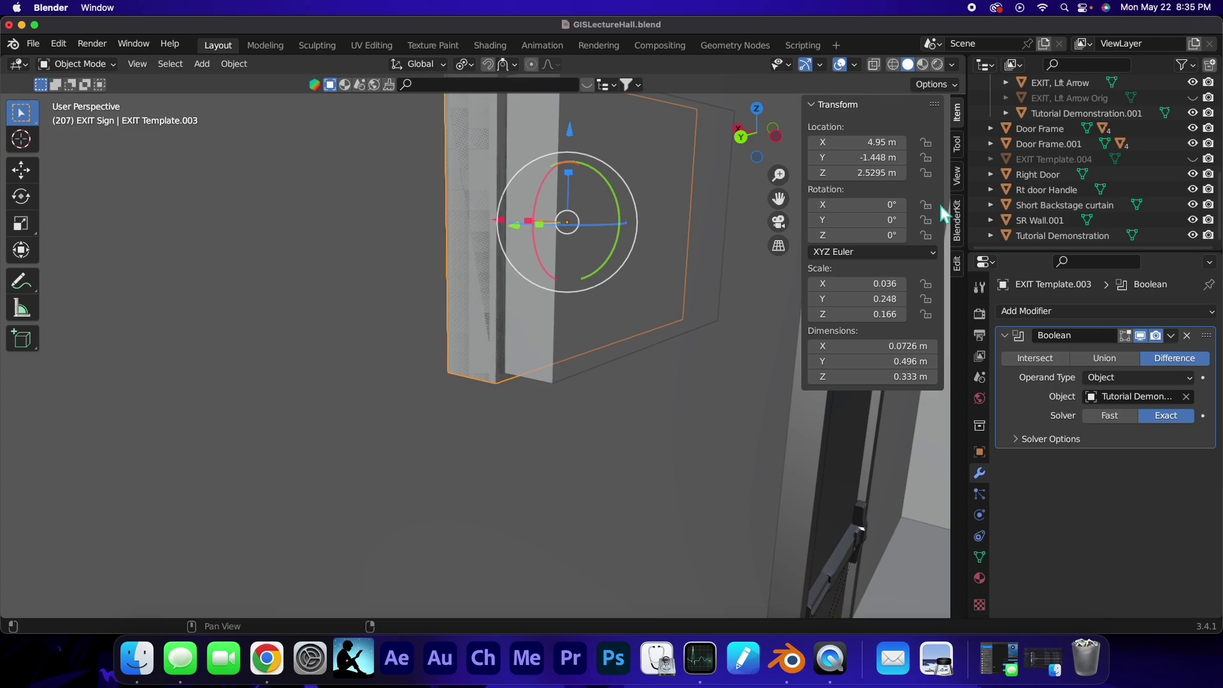
left_click(1053, 114)
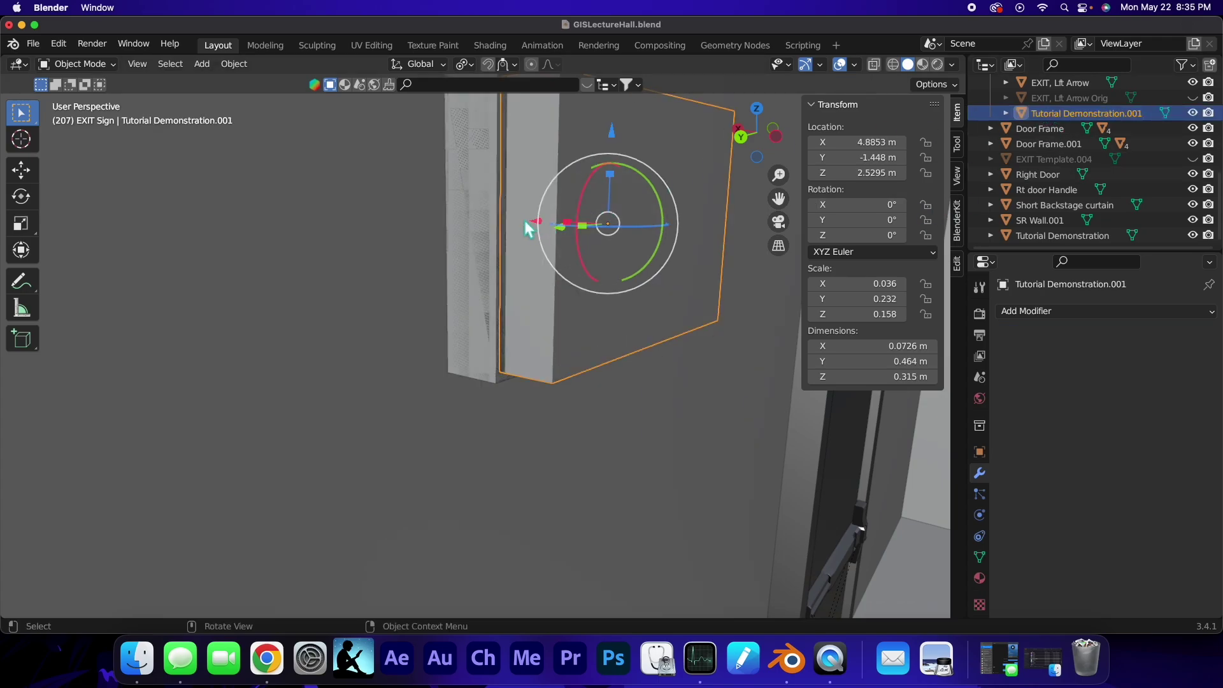
left_click_drag(535, 223, 527, 224)
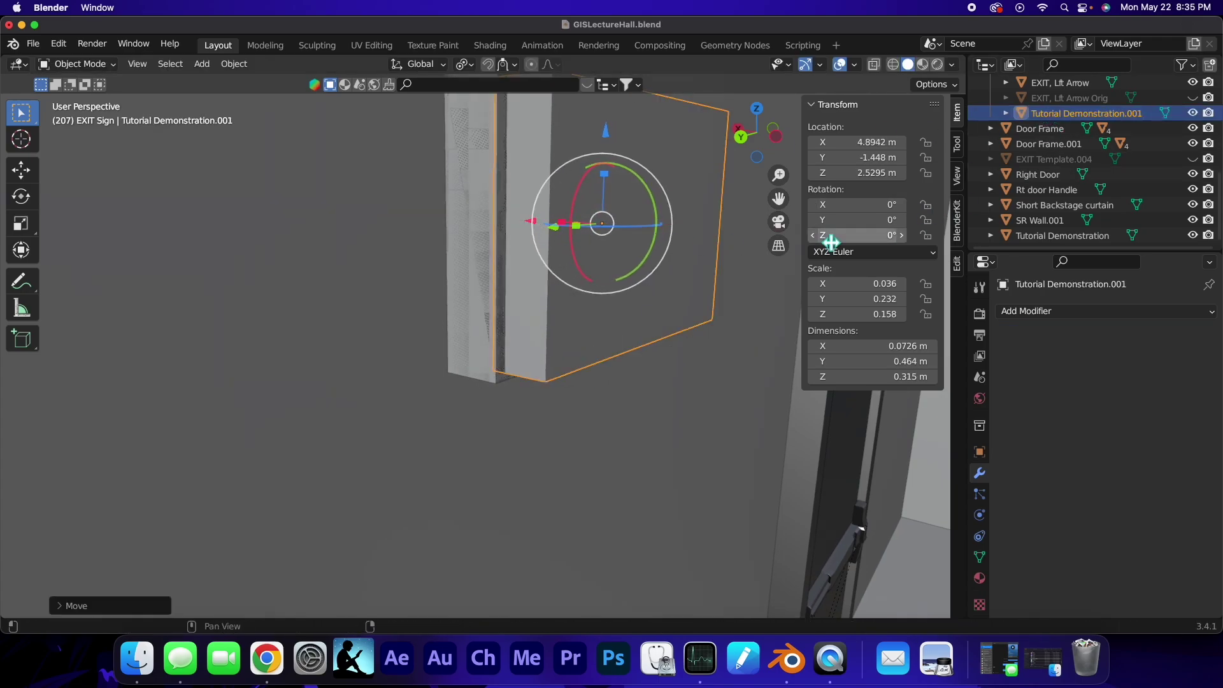
Step: Hide Tutorial Demonstration.001 and examine the front and lower corner of the EXIT box for the recess
left_click(1193, 112)
middle_click_drag(716, 314, 626, 322)
scroll(537, 193, "up", 3)
middle_click_drag(539, 200, 600, 251)
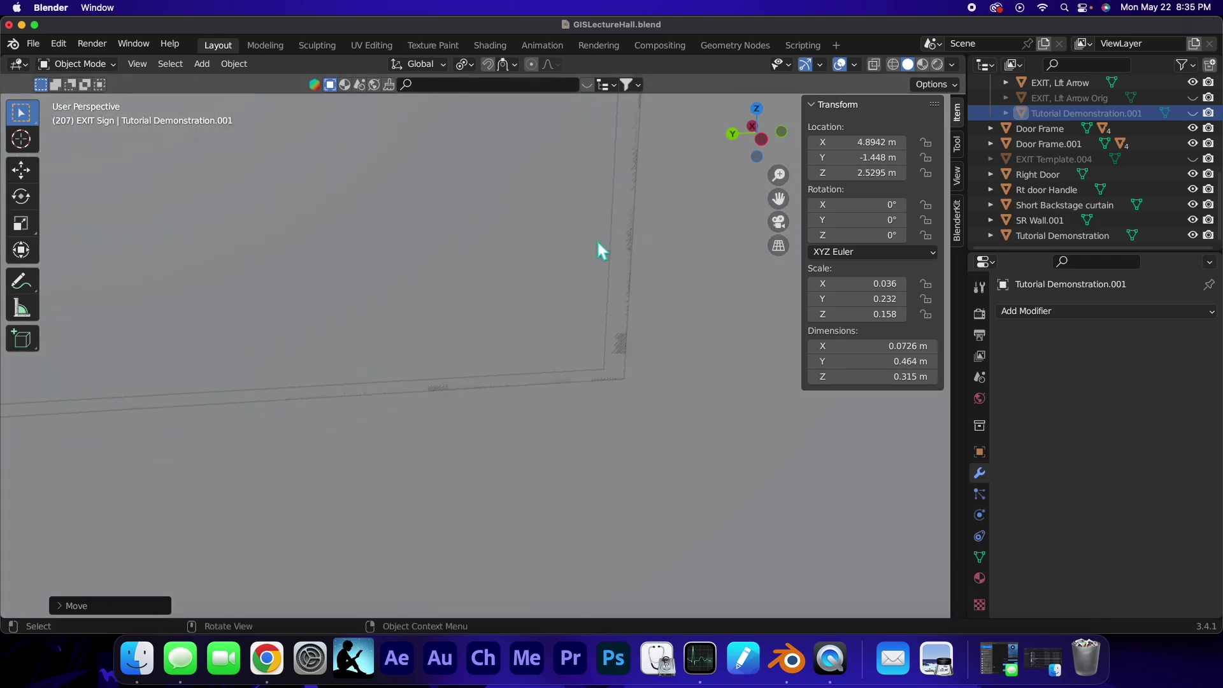
scroll(599, 268, "down", 5)
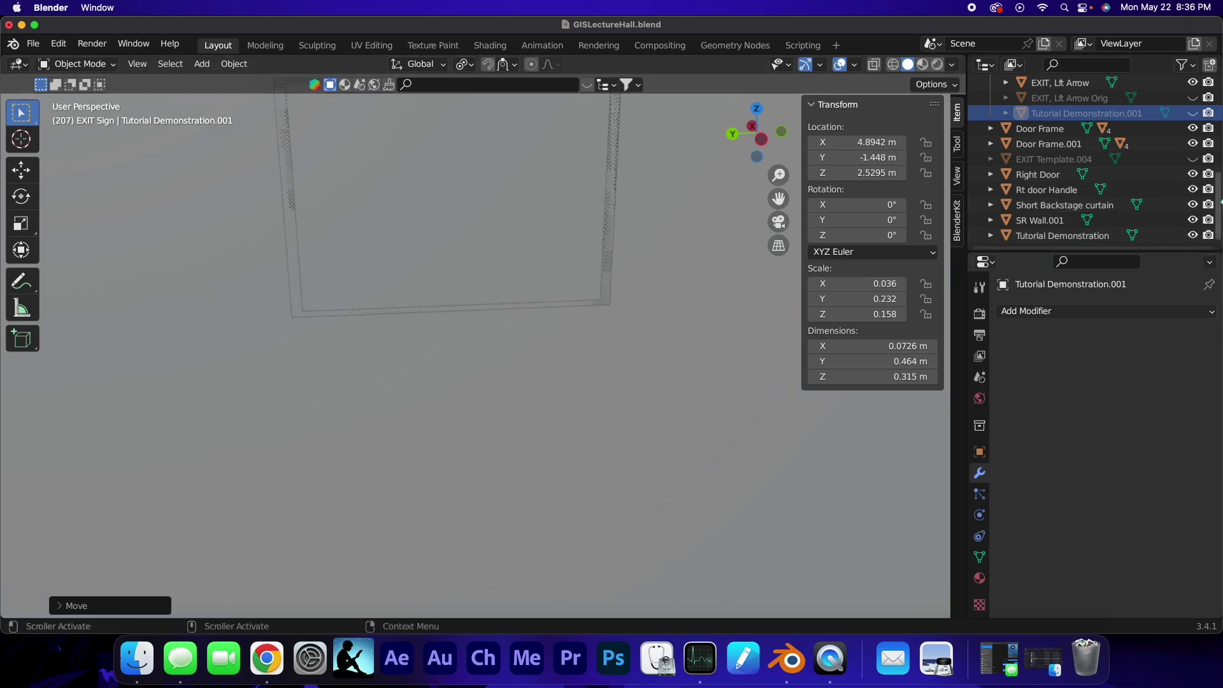
Step: Take Tutorial Demonstration.001 out of its nested group to the same level as Tutorial Demonstration and unhide it
left_click_drag(1055, 112, 998, 239)
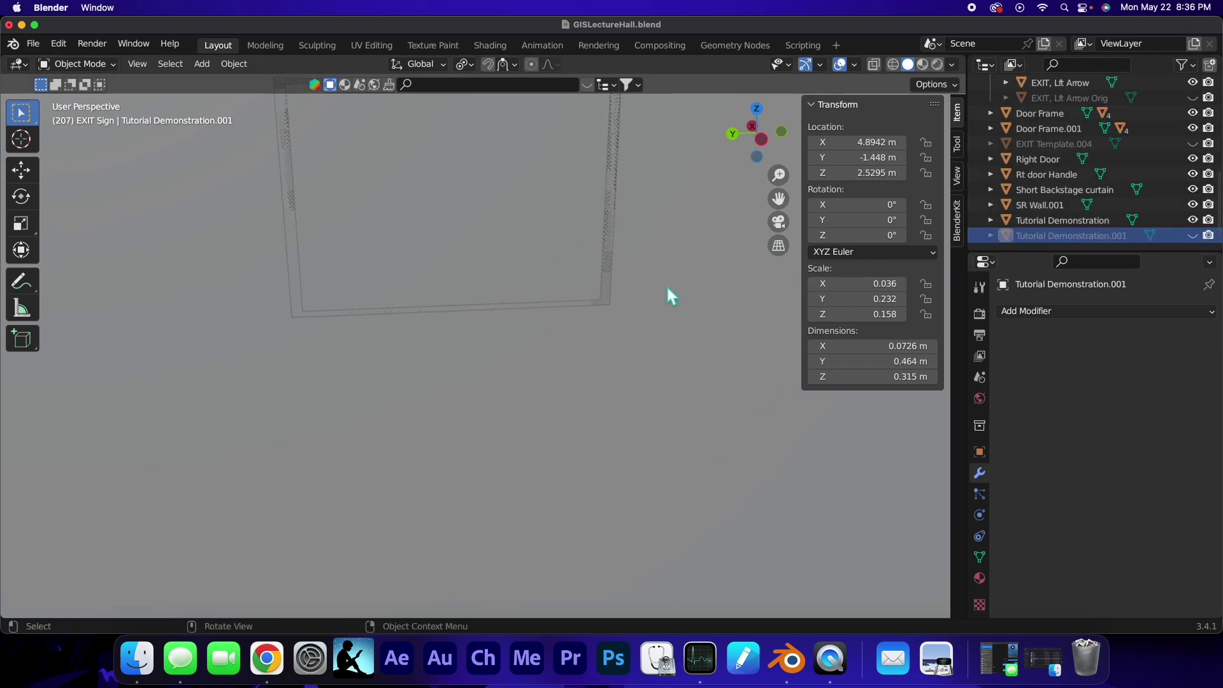
left_click(1194, 235)
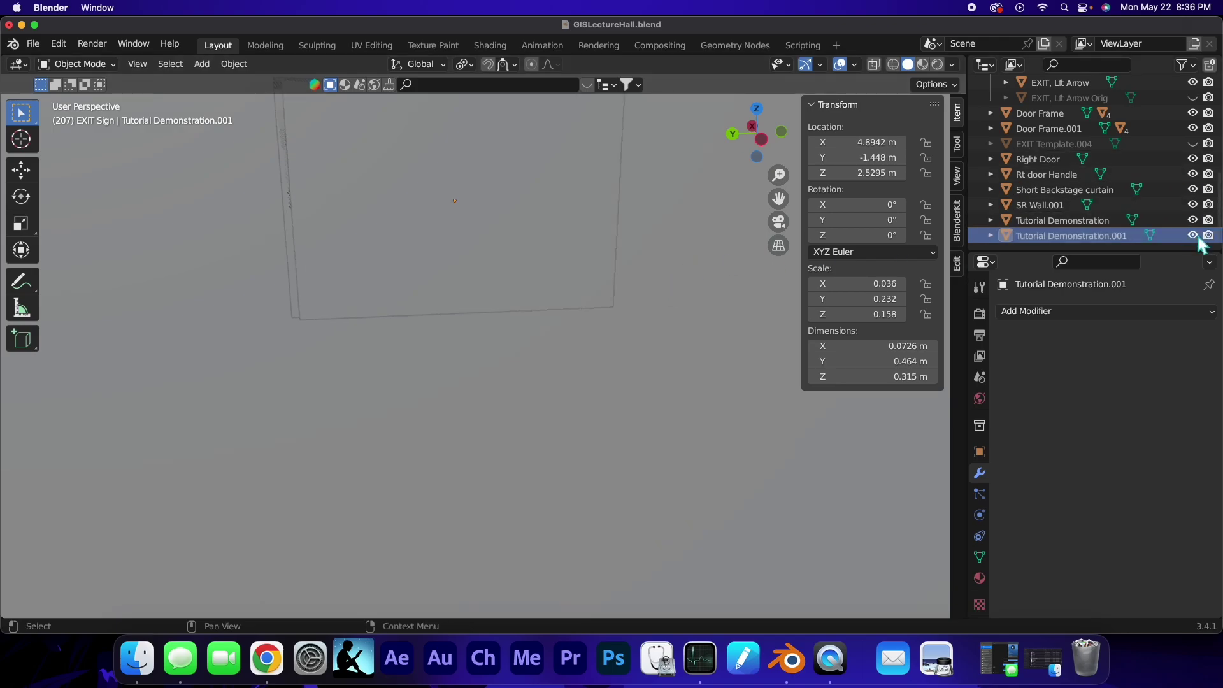
middle_click_drag(522, 453, 517, 396)
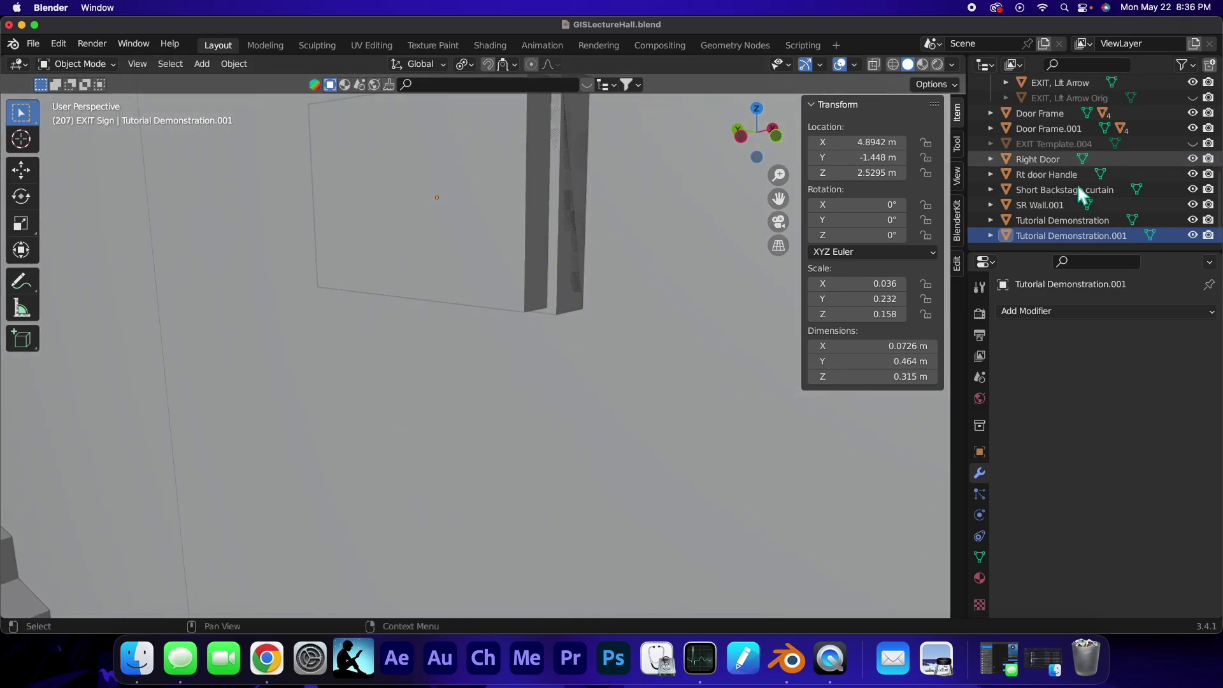
Step: Add a Boolean Difference modifier to Tutorial Demonstration with Tutorial Demonstration.001 as the cutting object
left_click(1034, 220)
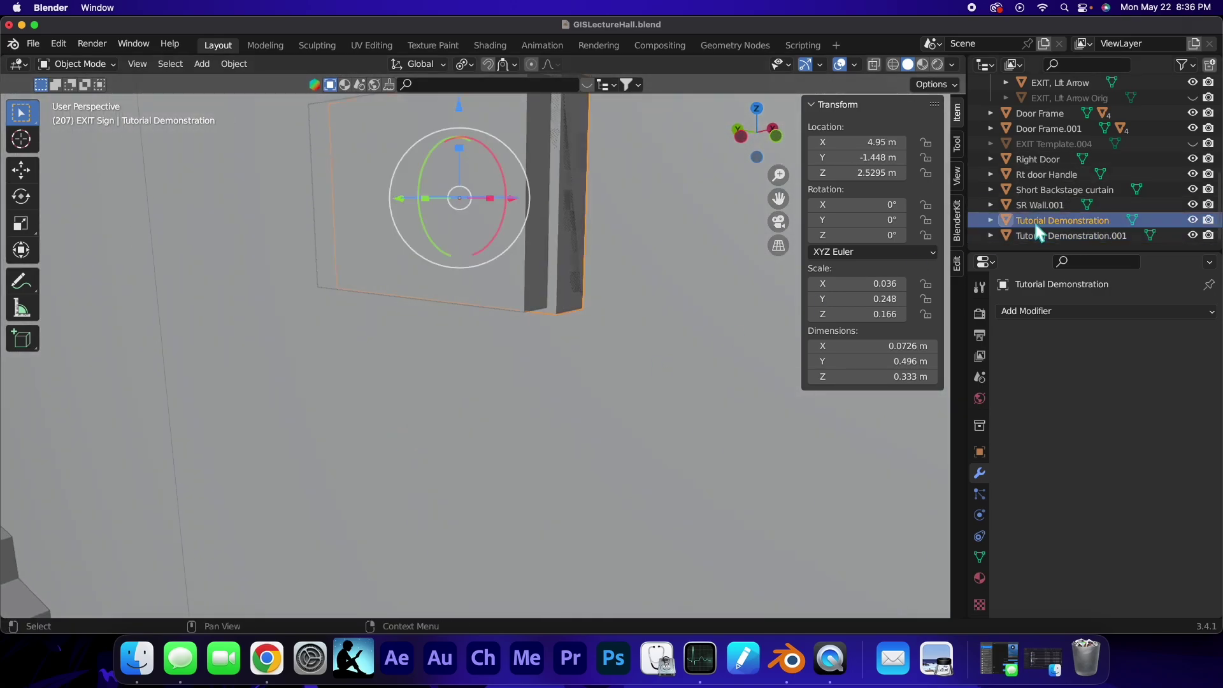
middle_click_drag(705, 390, 752, 362)
left_click(1024, 312)
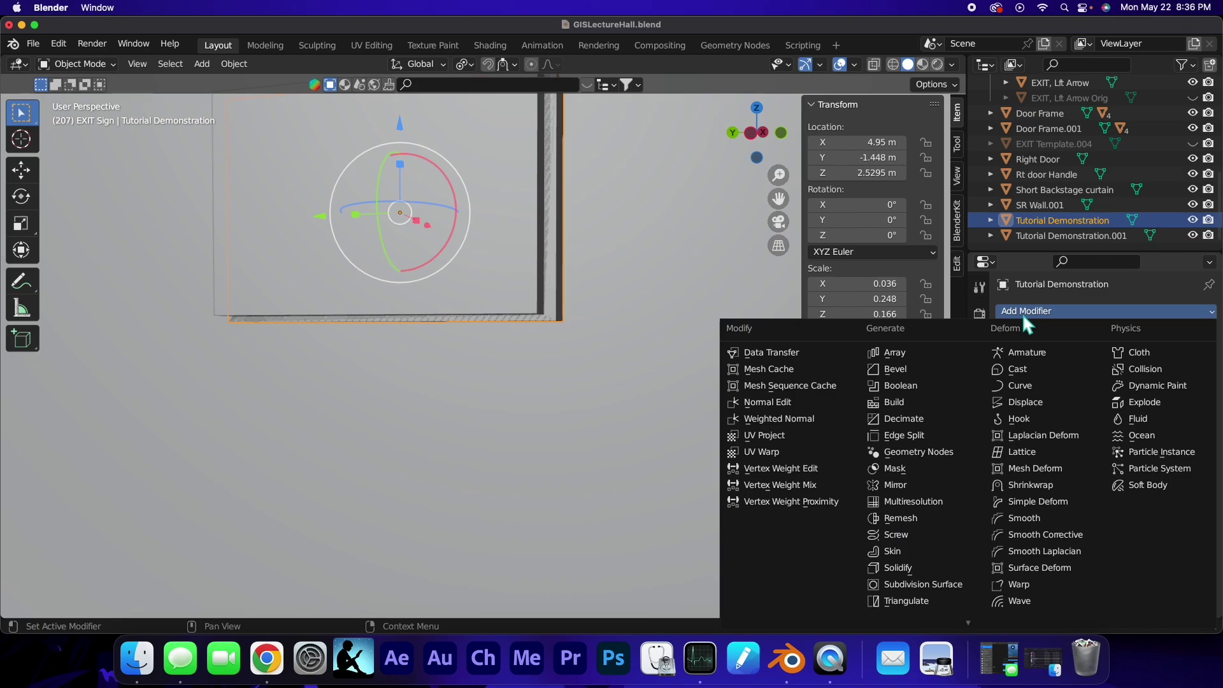
left_click(898, 390)
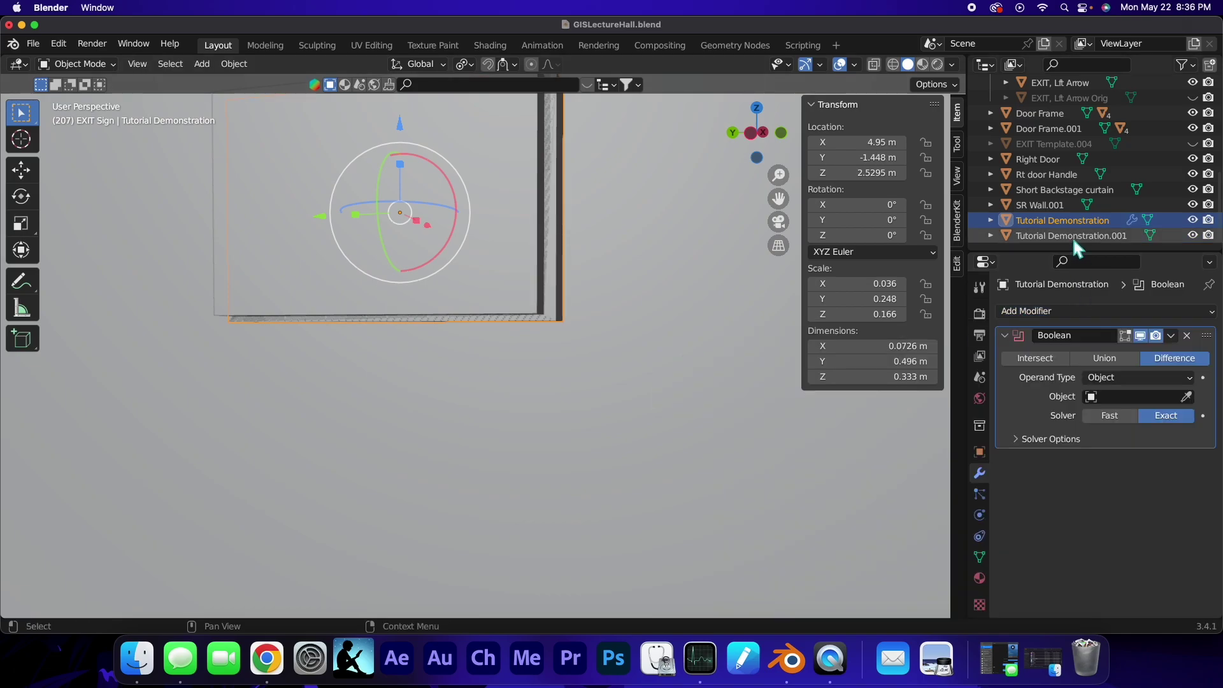
left_click(1092, 397)
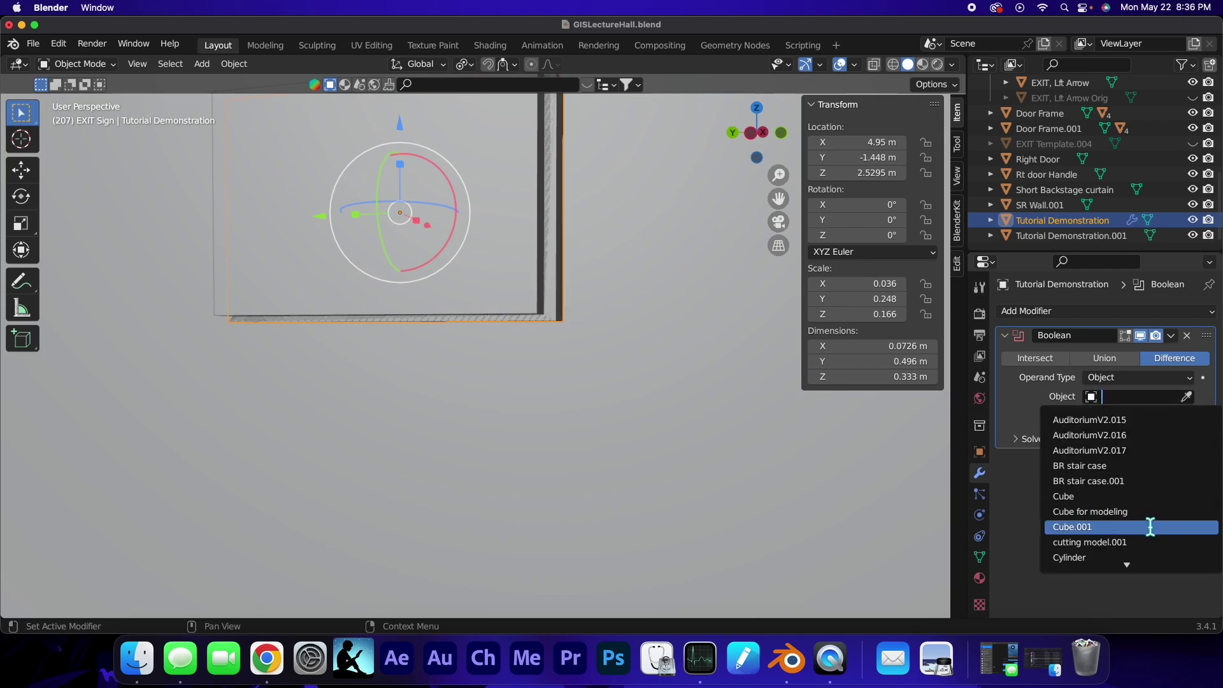
scroll(1151, 526, "down", 10)
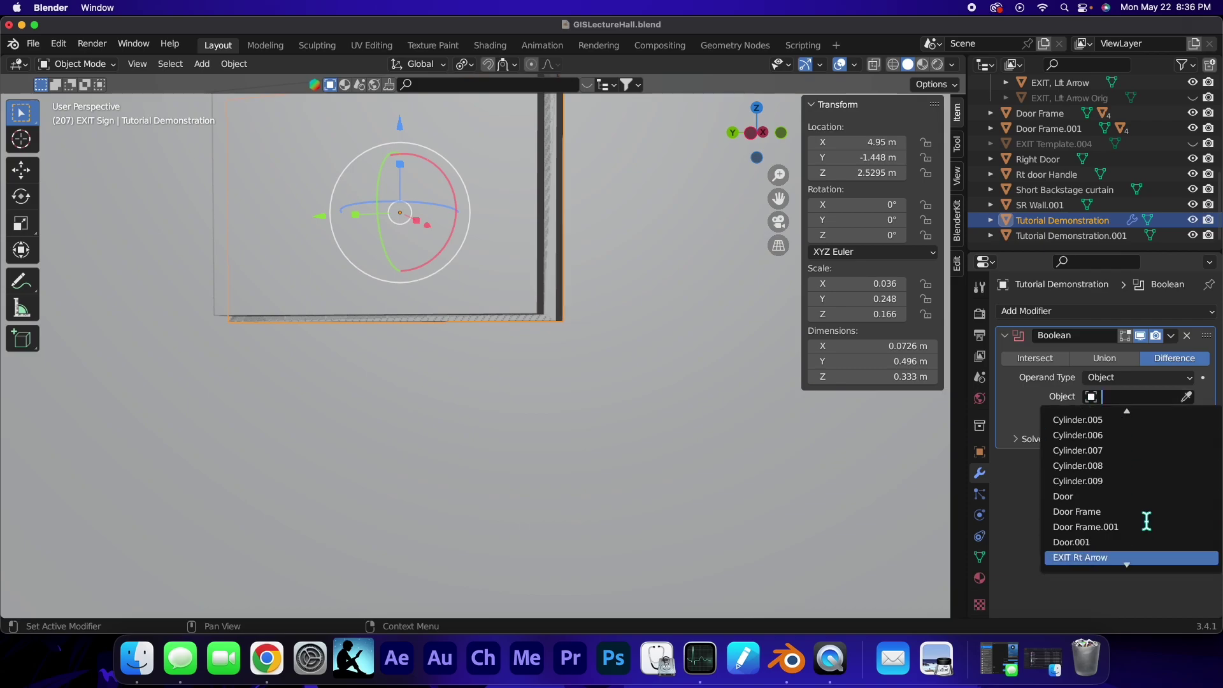
scroll(1147, 522, "down", 20)
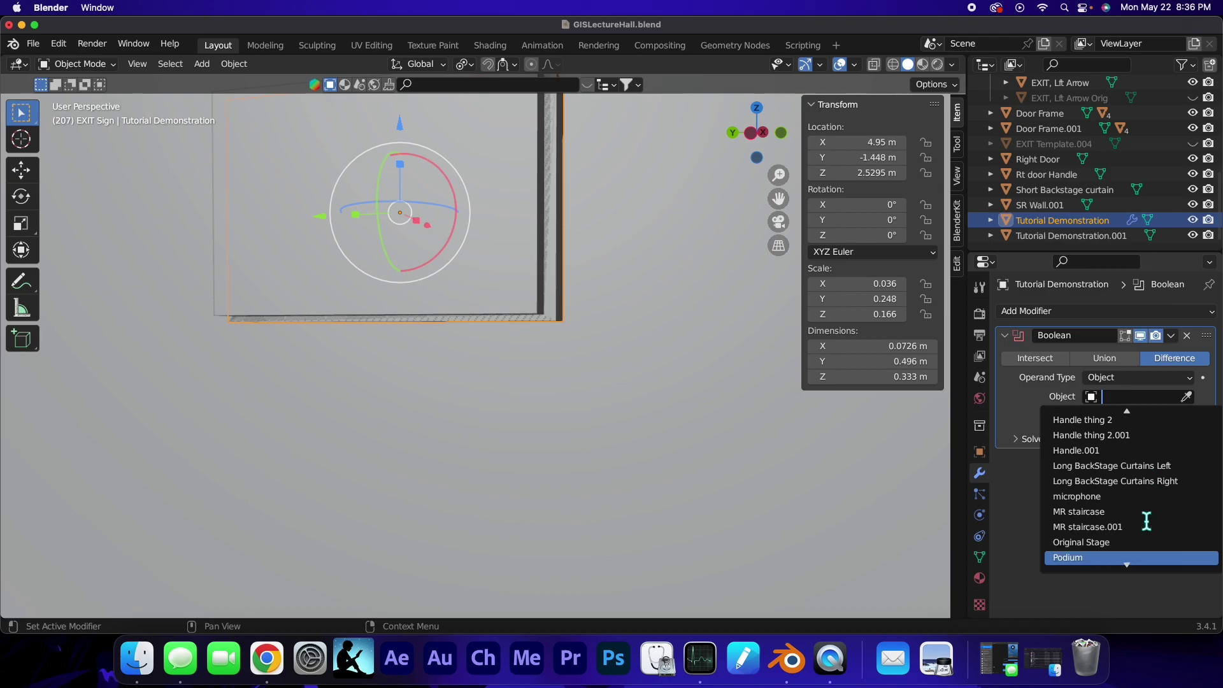
scroll(1147, 521, "down", 15)
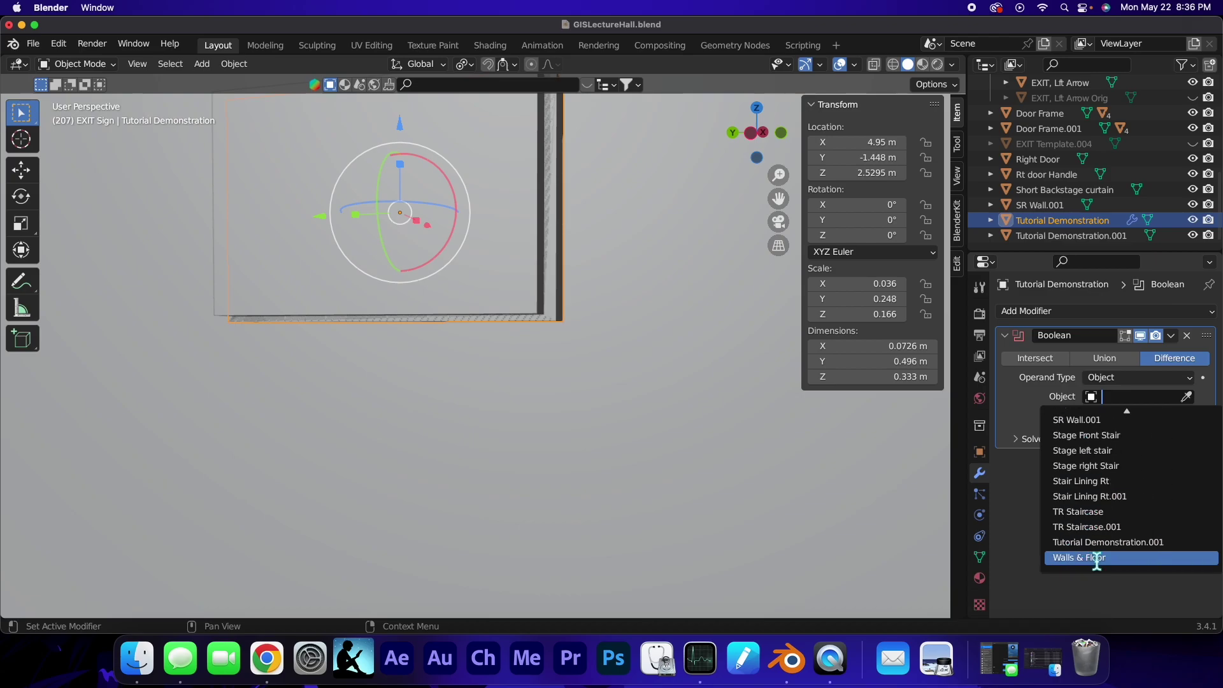
left_click(1101, 545)
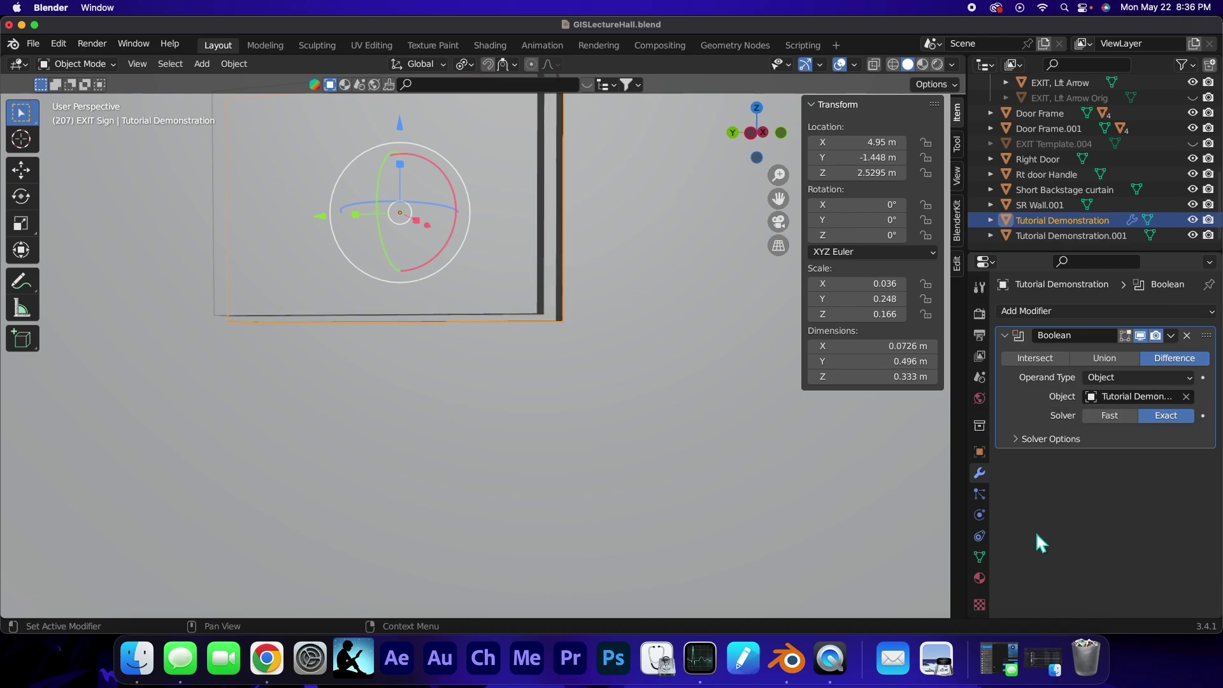
Step: Hide Tutorial Demonstration.001 and examine the recess in Tutorial Demonstration up close and from an angle
left_click(1194, 235)
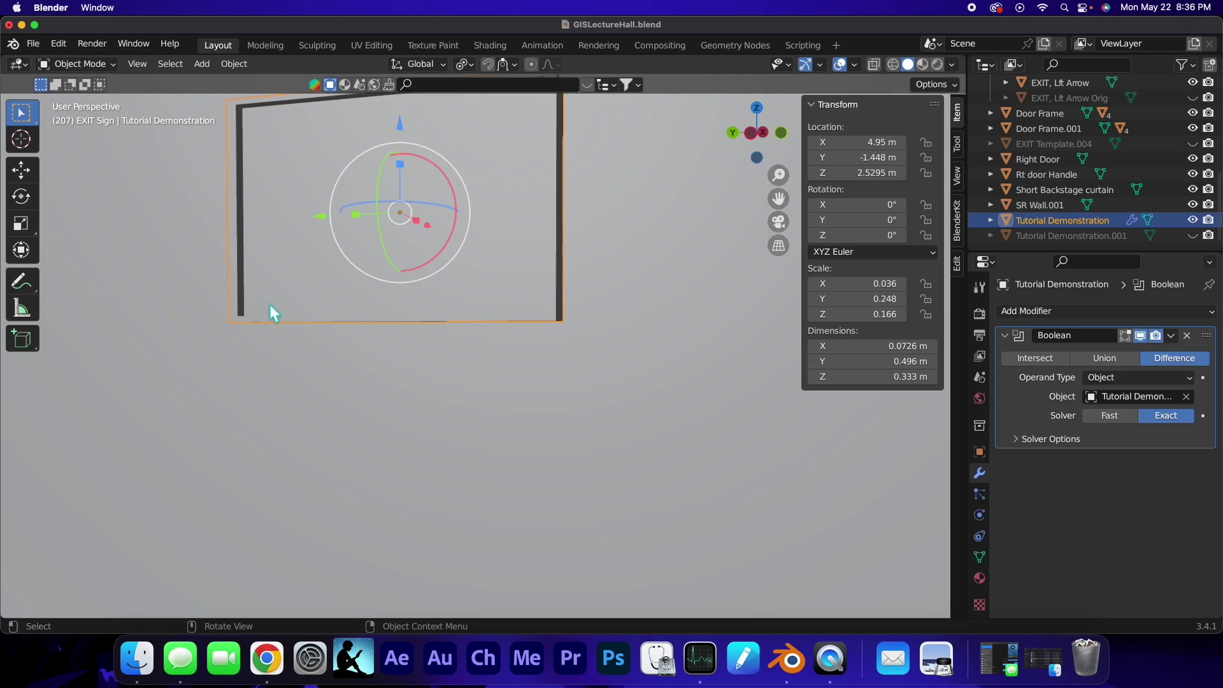
scroll(268, 326, "up", 4)
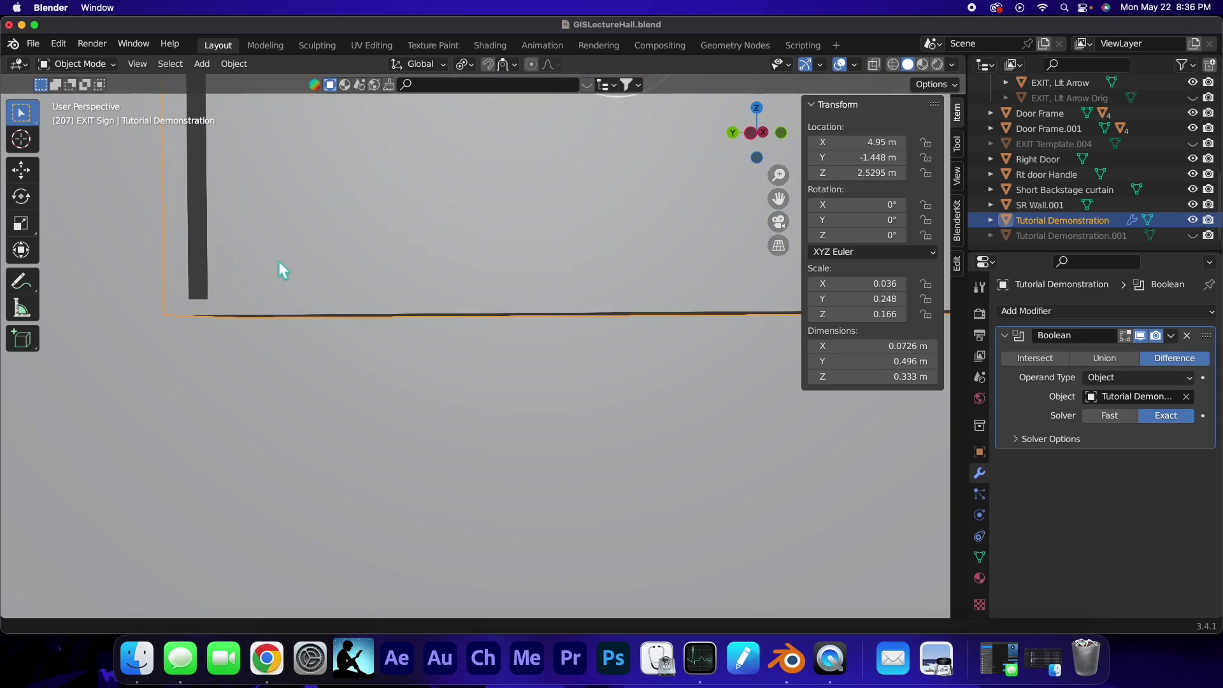
scroll(278, 263, "down", 5)
middle_click_drag(295, 322, 335, 356)
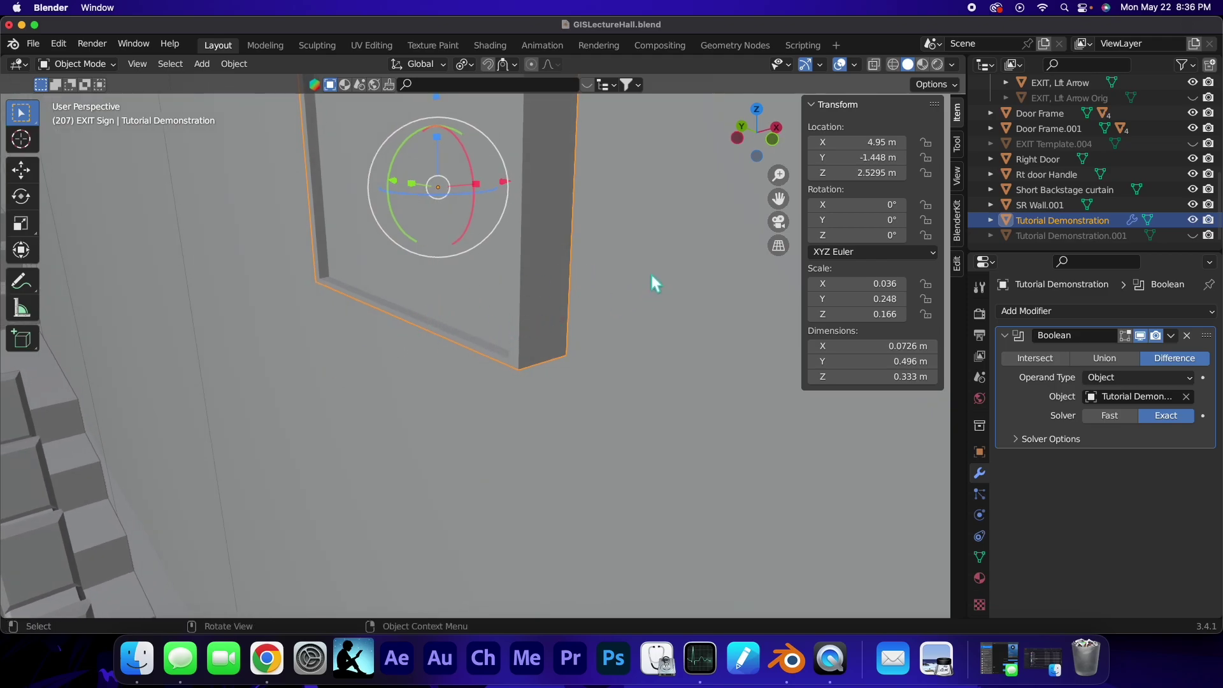
Step: Unhide Tutorial Demonstration.001, move it along X to about 4.887 m, and hide it again to check the recess
left_click(1194, 236)
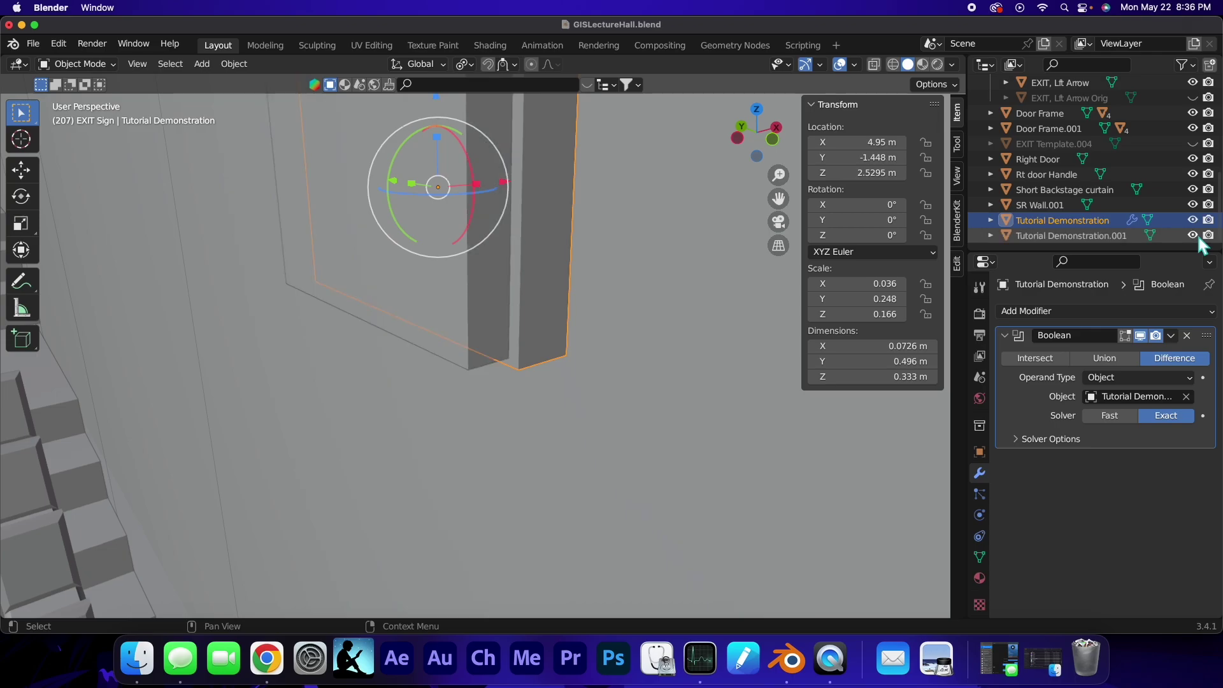
left_click_drag(508, 186, 502, 186)
key("super+z")
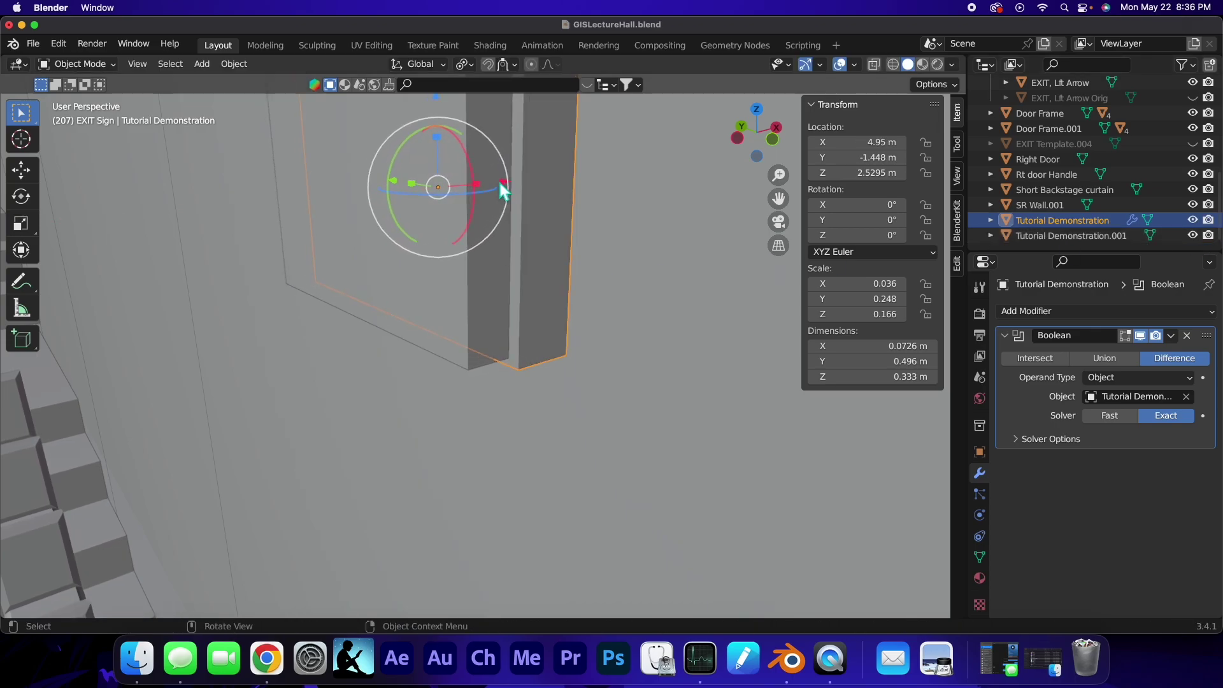
left_click(452, 353)
left_click_drag(473, 191, 475, 193)
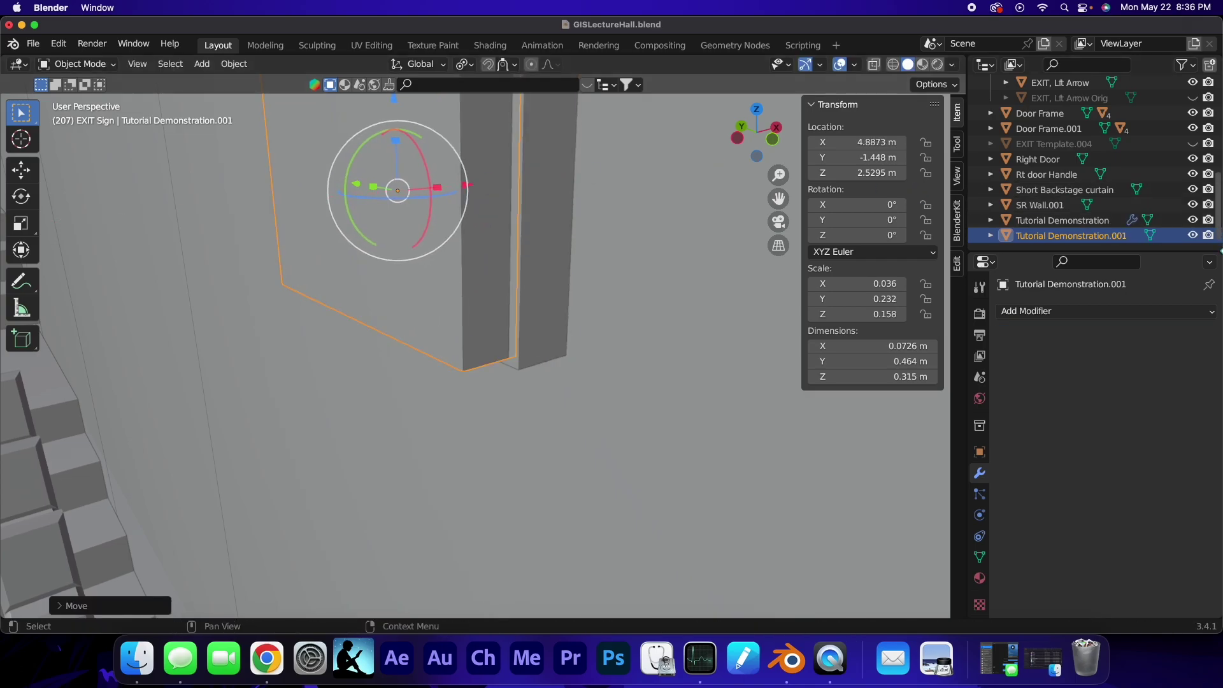
left_click(1192, 236)
middle_click_drag(583, 304, 736, 281)
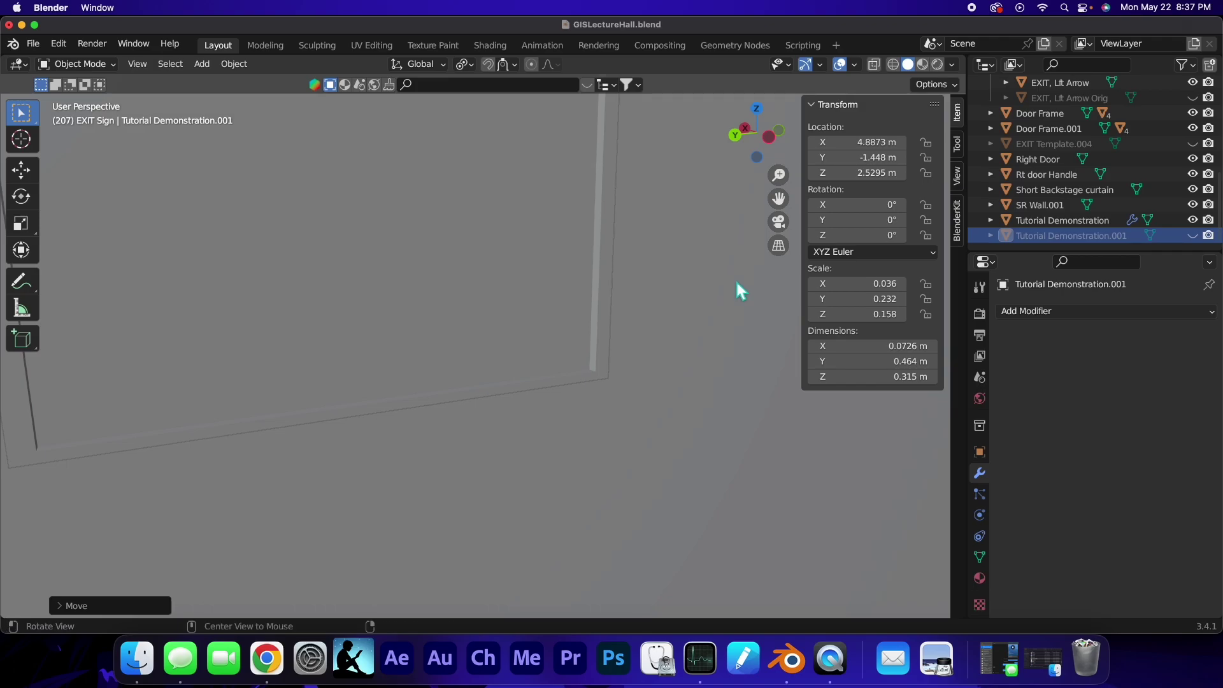
Step: Copy and paste EXIT Template.003 together with its Boolean cutter object
left_click(613, 325)
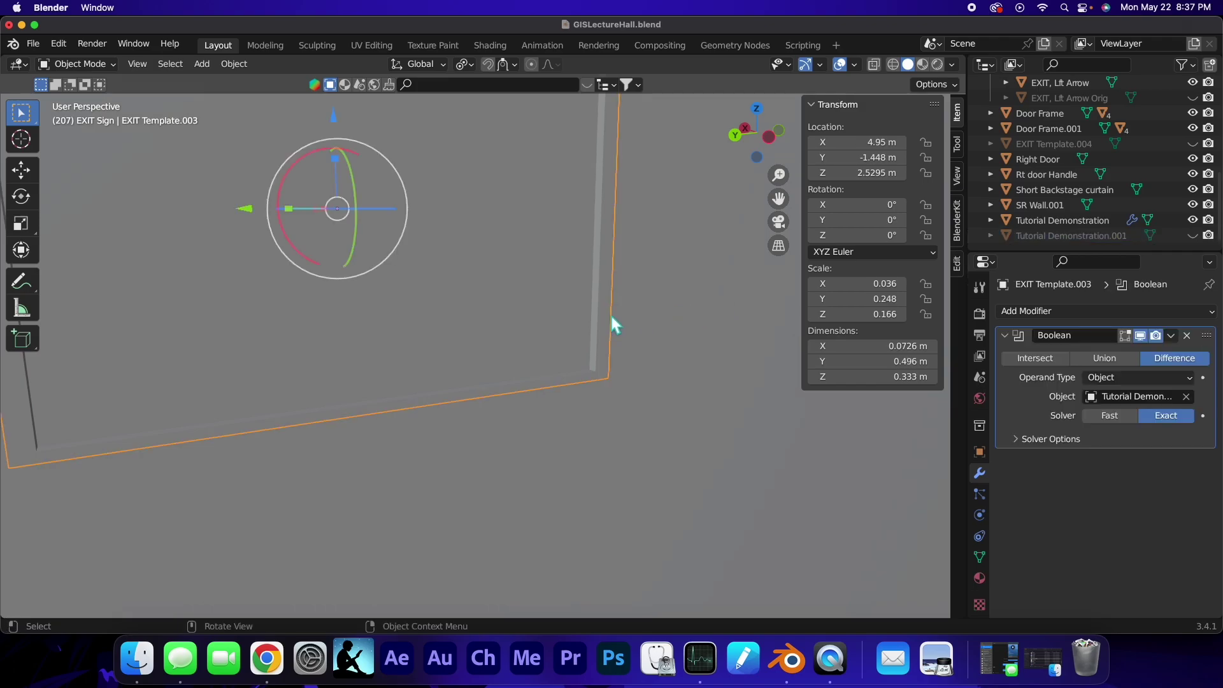
key("ctrl+c")
key("ctrl+v")
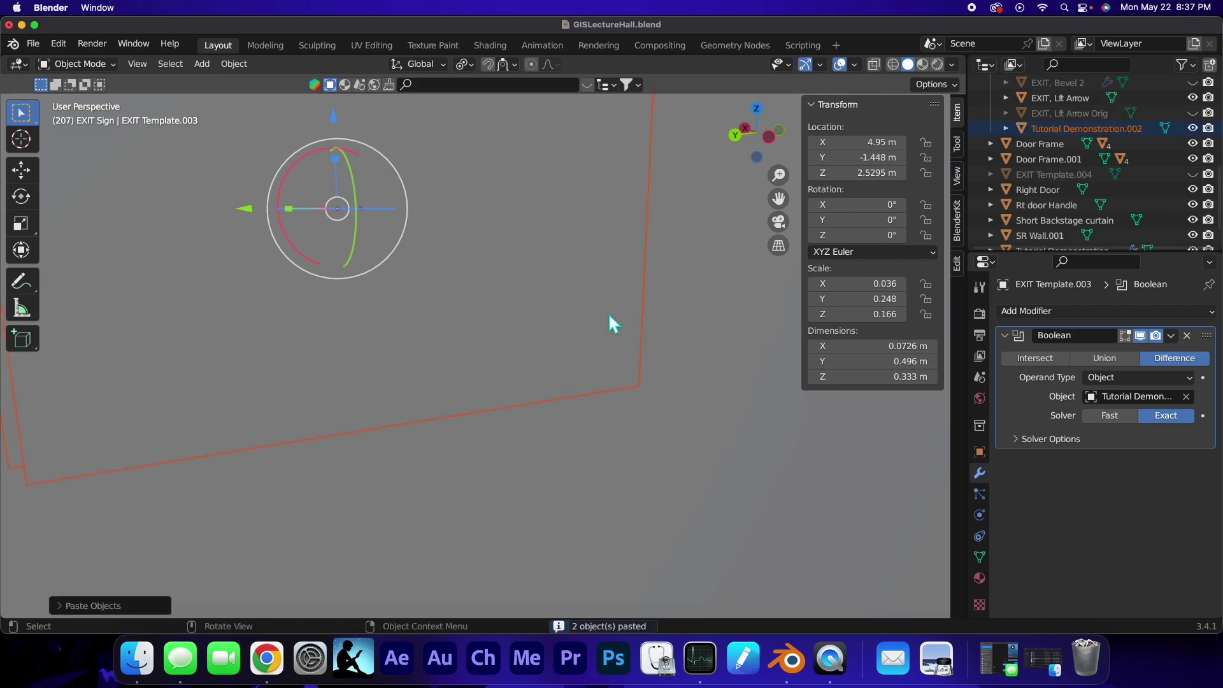
scroll(1035, 184, "down", 1)
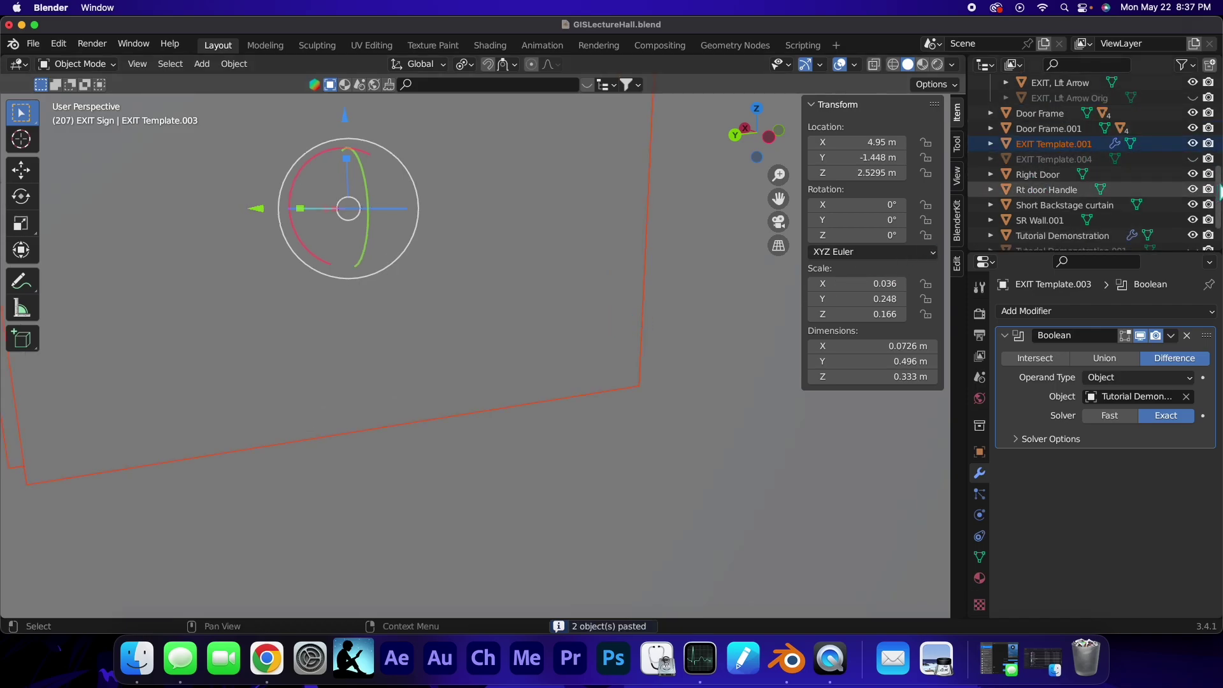
scroll(1219, 191, "down", 2)
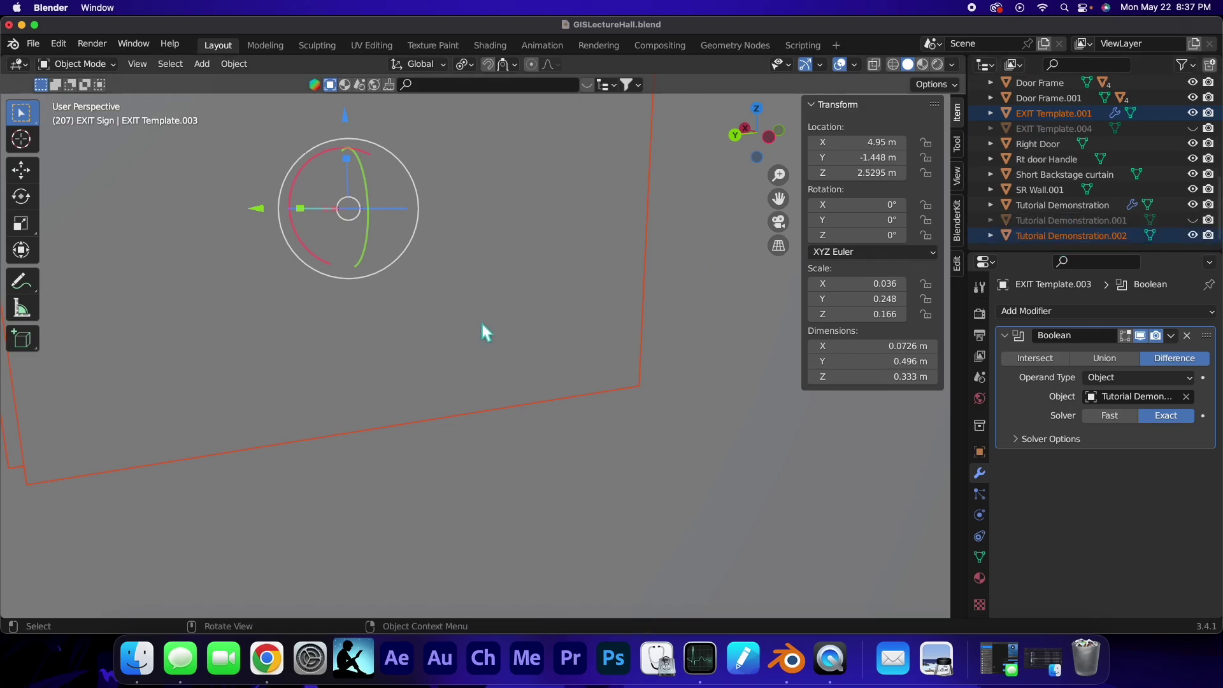
Step: Scale the pasted copies down along Y and Z until Tutorial Demonstration.002 measures about 0.422 m by 0.286 m
middle_click_drag(397, 356, 380, 375, "shift")
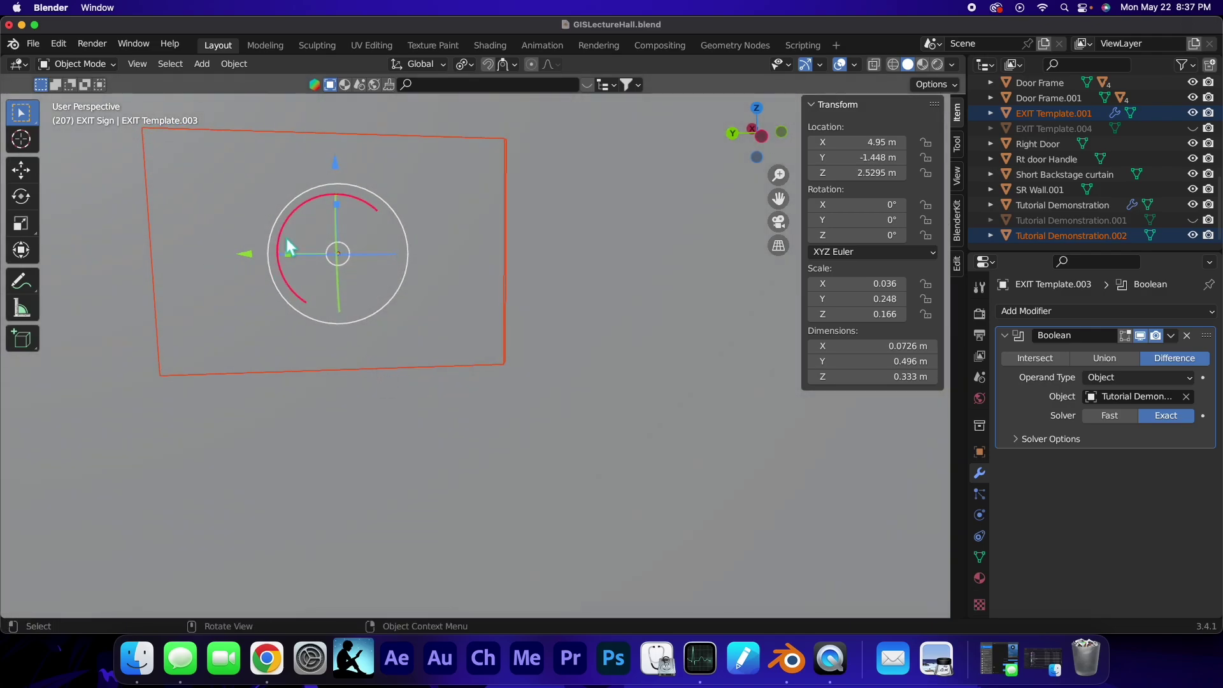
left_click_drag(288, 256, 298, 256)
left_click_drag(337, 204, 337, 209)
left_click_drag(288, 254, 287, 254)
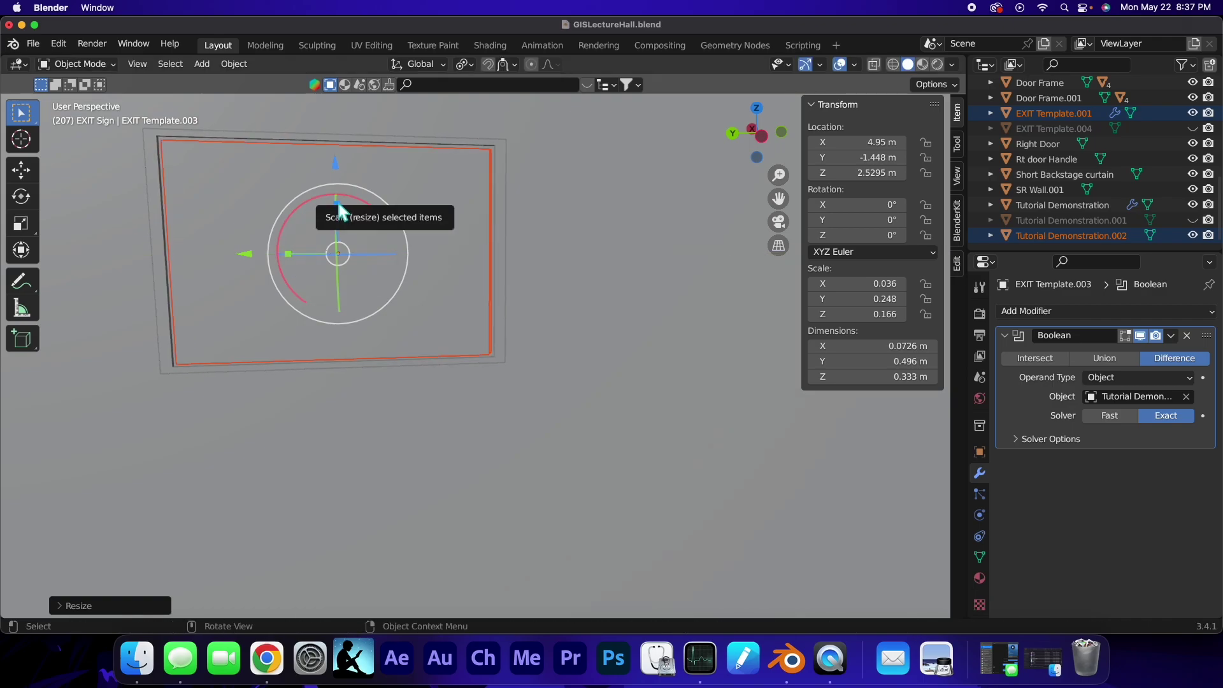
key("ctrl+z")
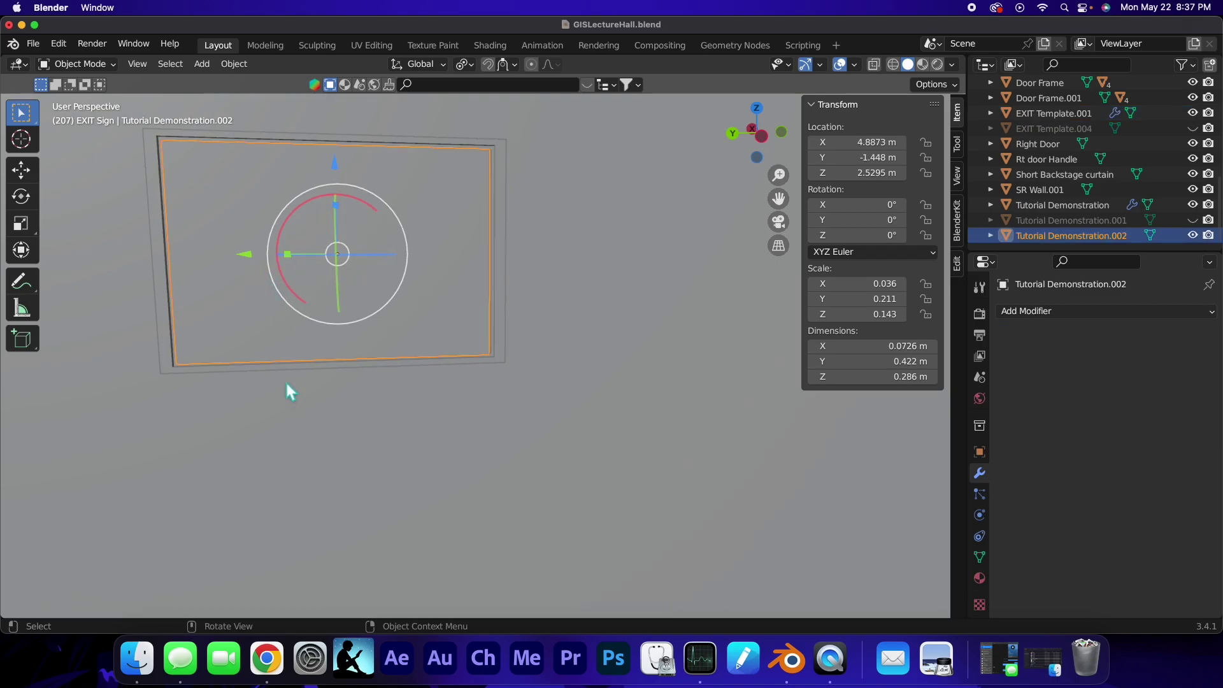
Step: Move Tutorial Demonstration.002 along X to about 4.899 m, checking its depth in the sign box from the side
middle_click_drag(284, 414, 344, 423)
left_click(273, 368)
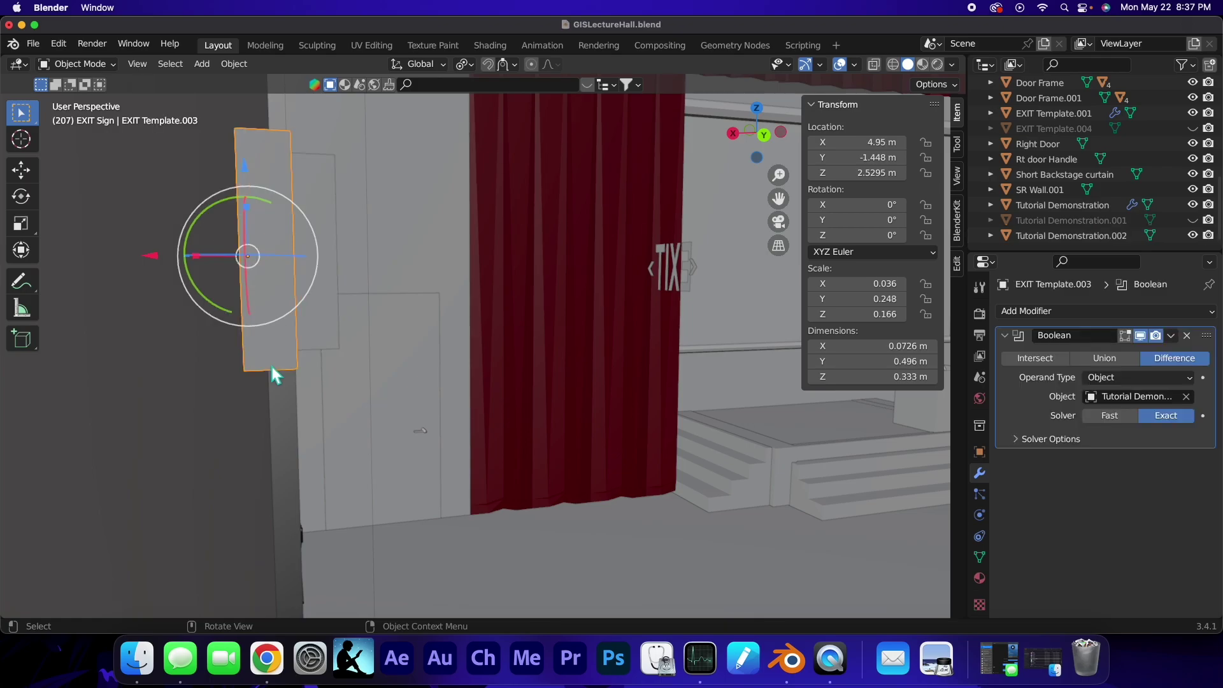
scroll(373, 361, "right", 5)
scroll(373, 361, "left", 5)
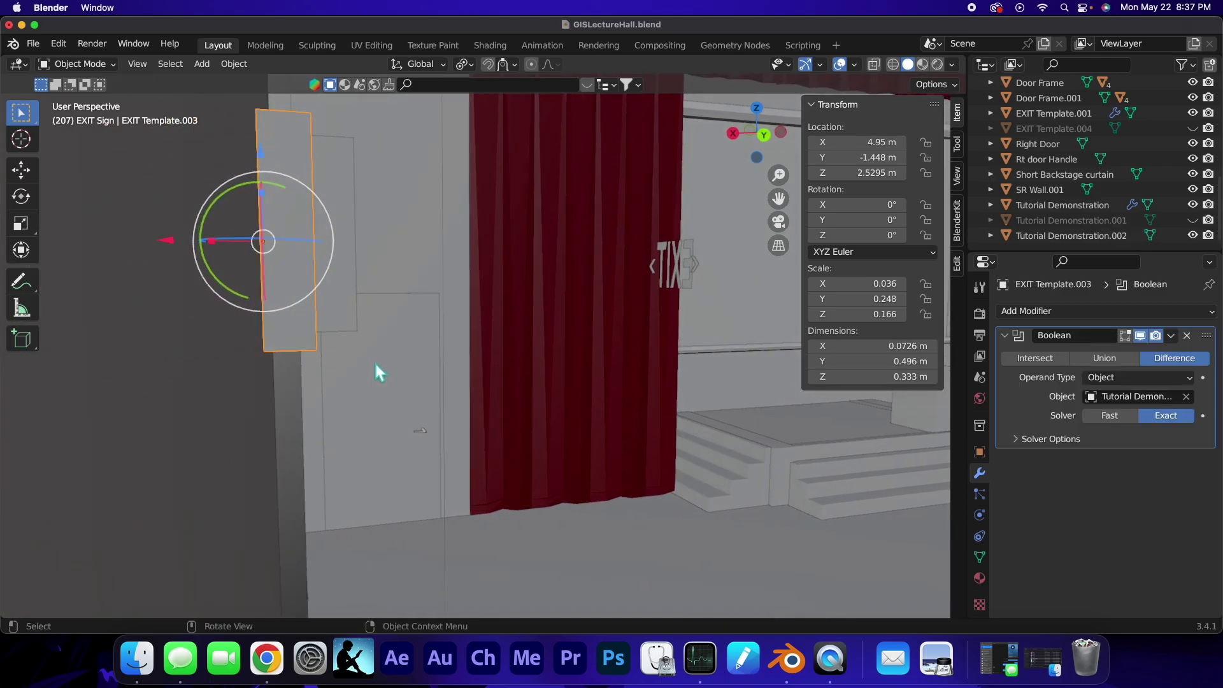
left_click(341, 251)
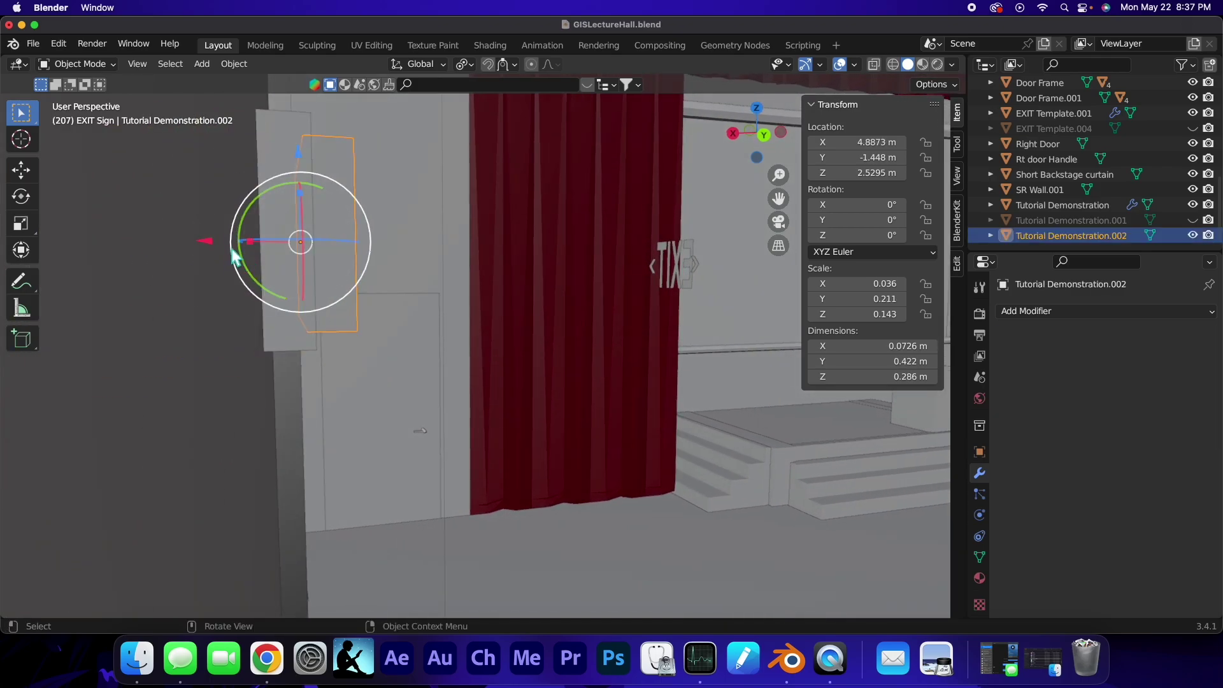
left_click_drag(212, 242, 249, 246)
scroll(369, 276, "right", 5)
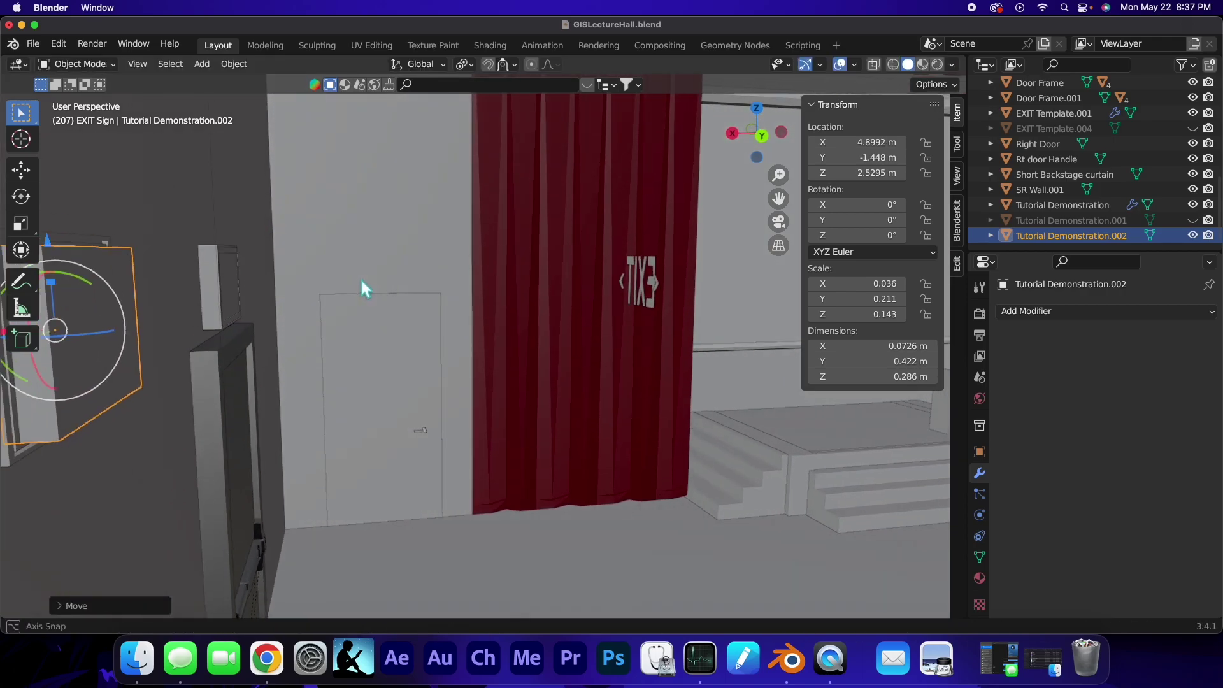
scroll(353, 287, "down", 5)
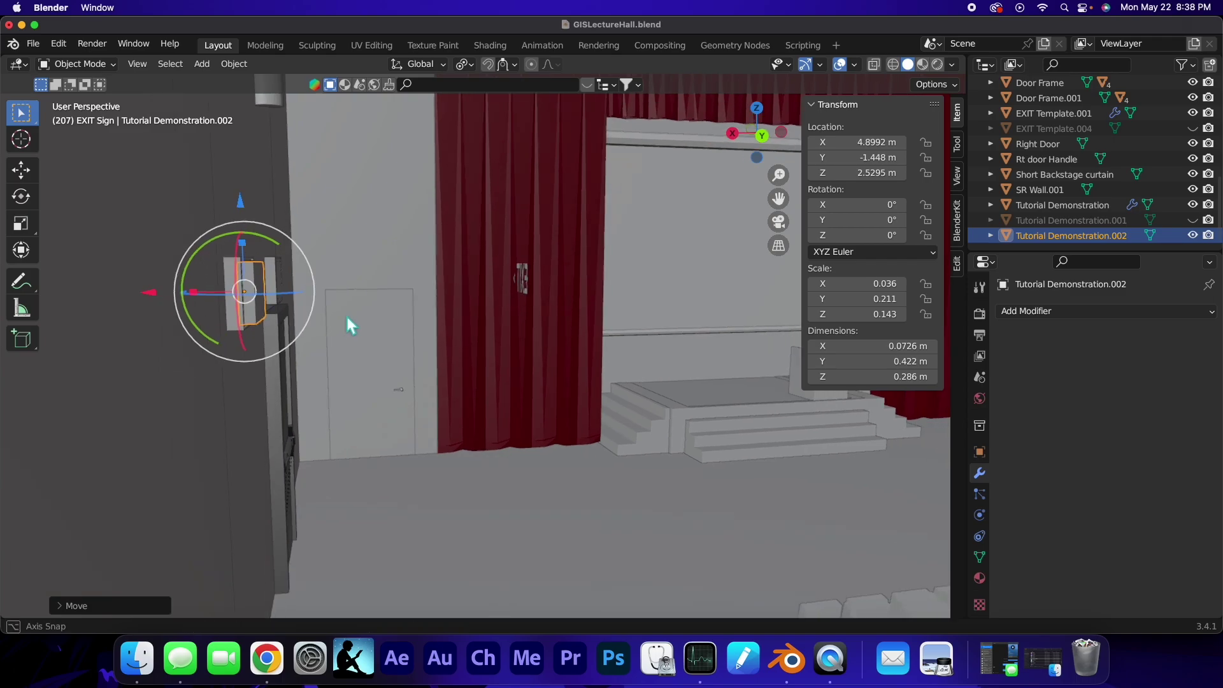
Step: Copy EXIT Template.003's X location of 4.95 m to Tutorial Demonstration.002 so both share the same depth
middle_click_drag(349, 325, 418, 229)
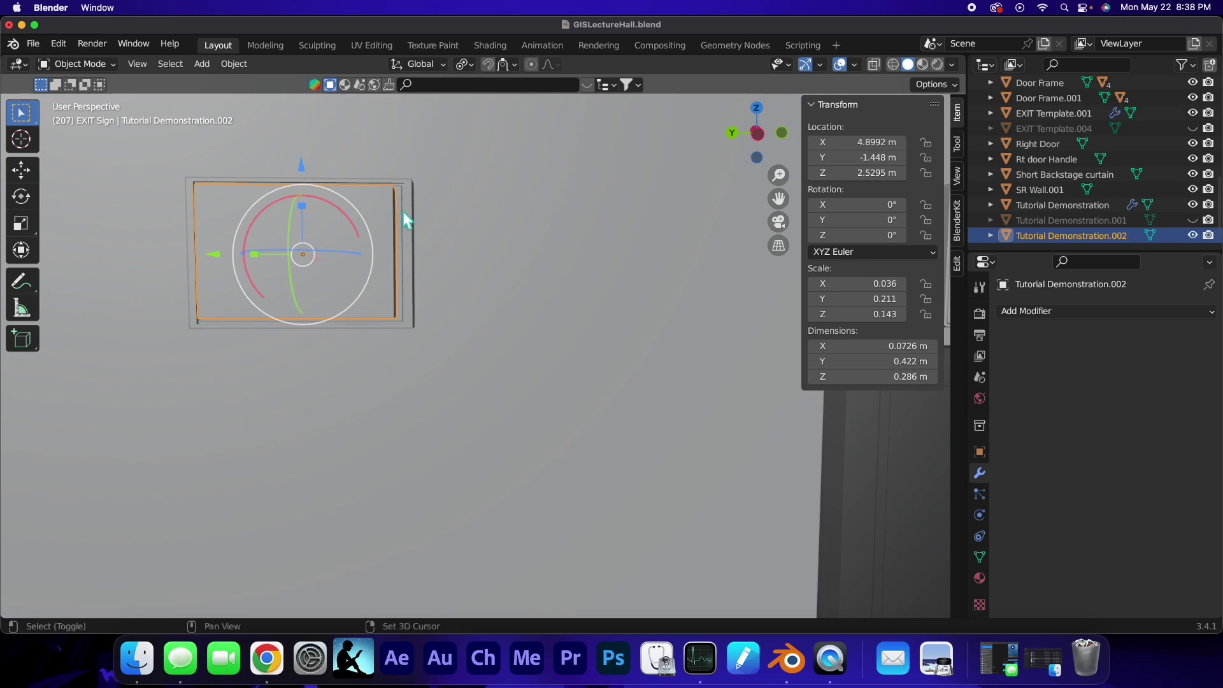
left_click(415, 214, "shift")
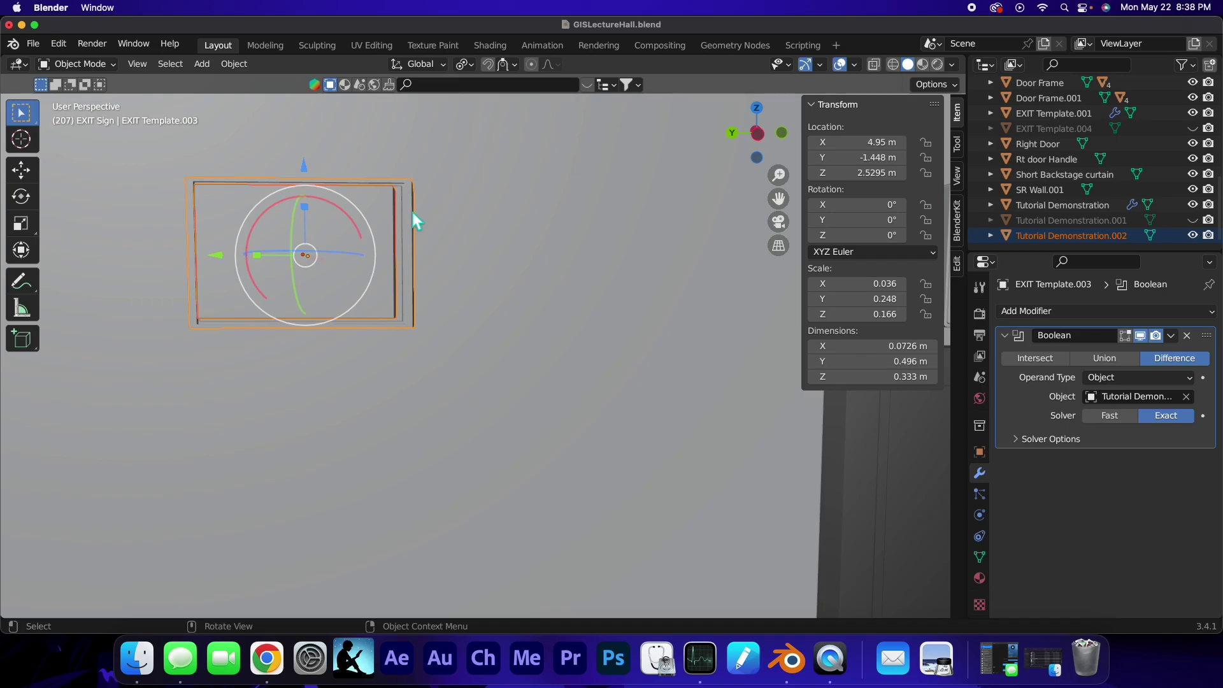
right_click(868, 142)
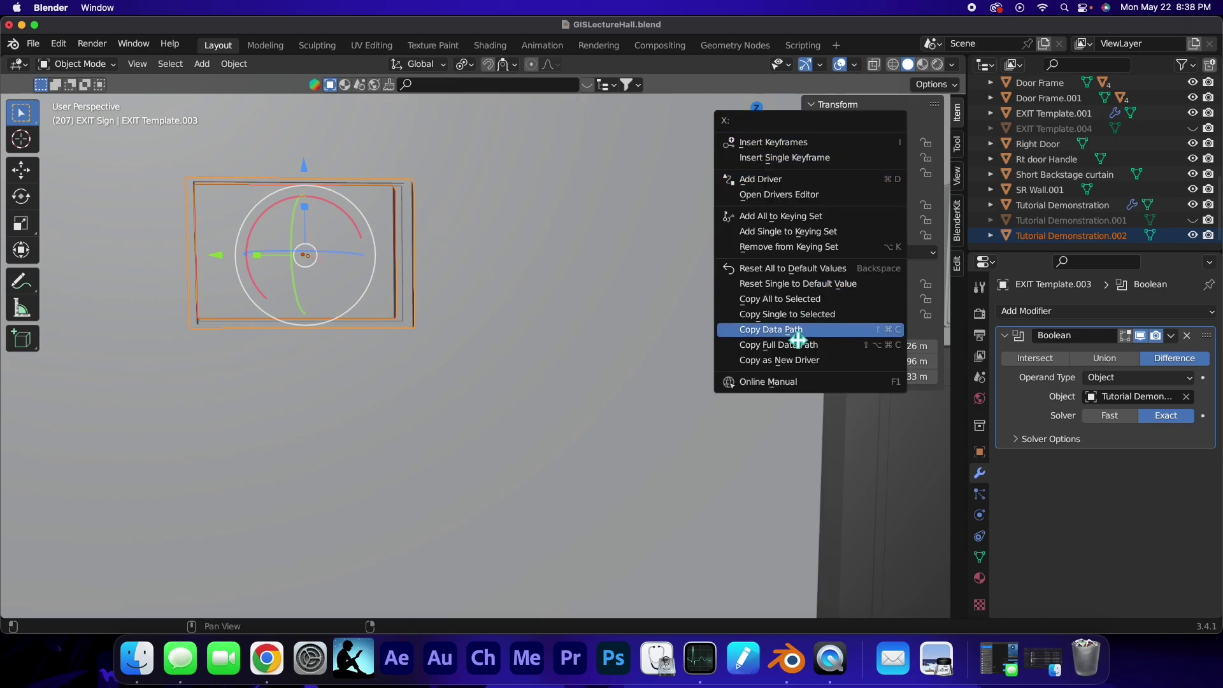
left_click(798, 316)
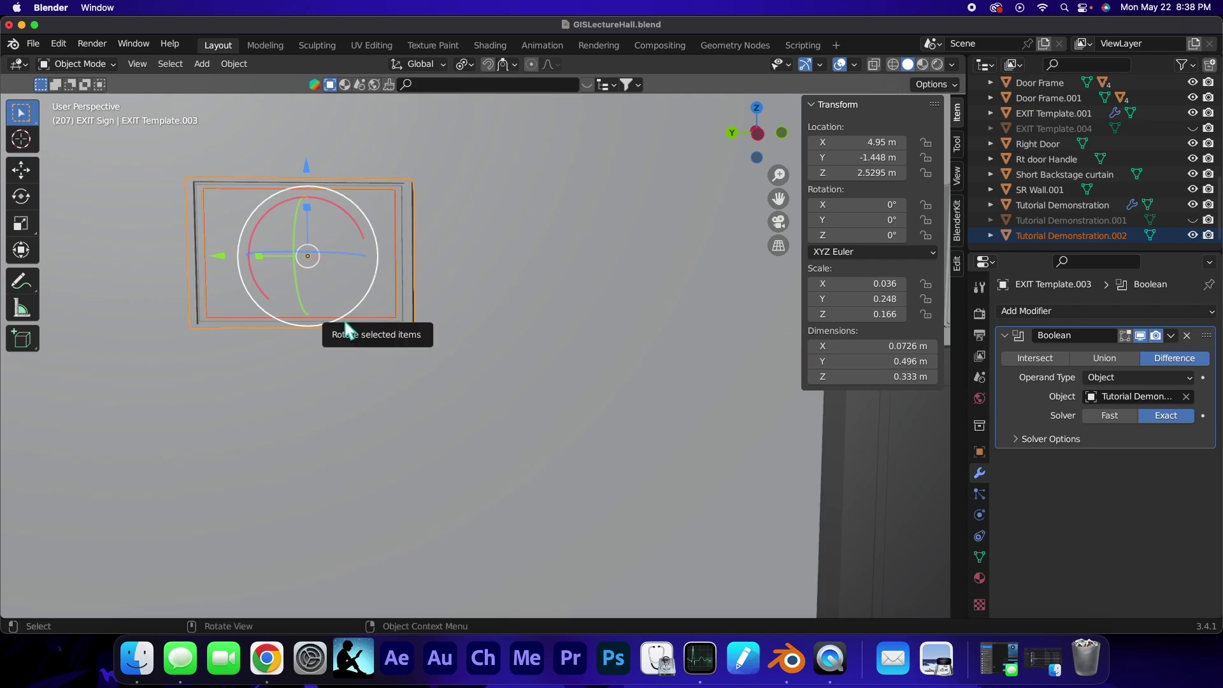
middle_click_drag(285, 323, 303, 344)
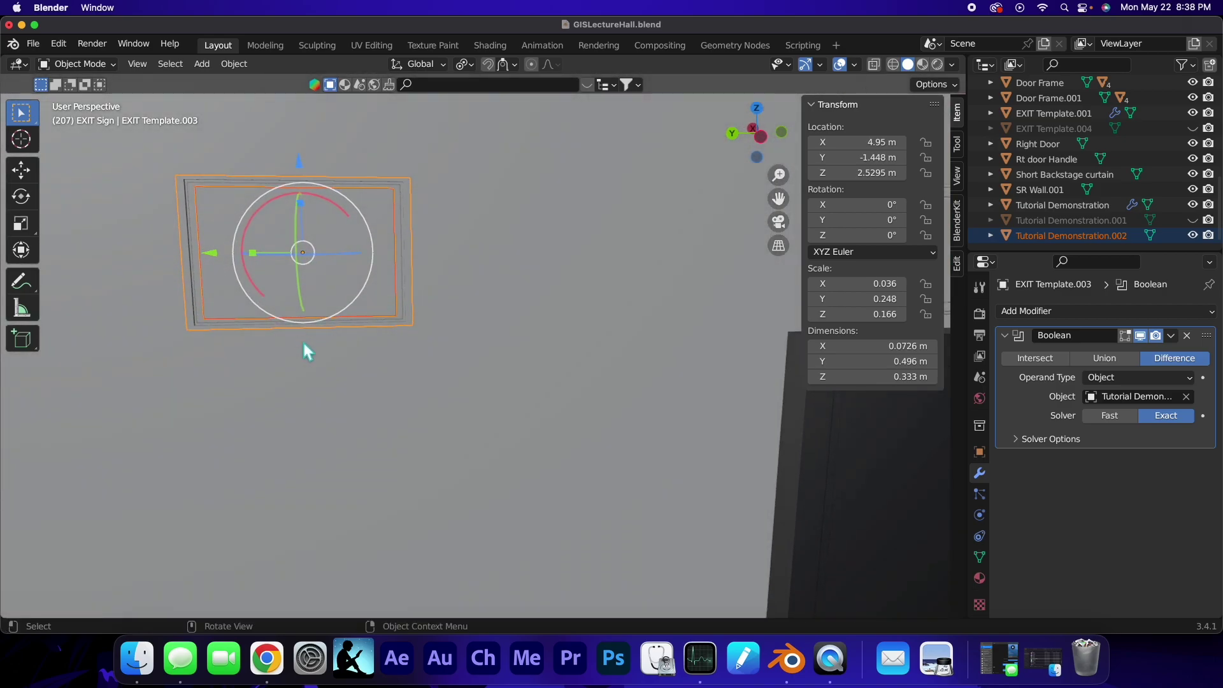
left_click(305, 346)
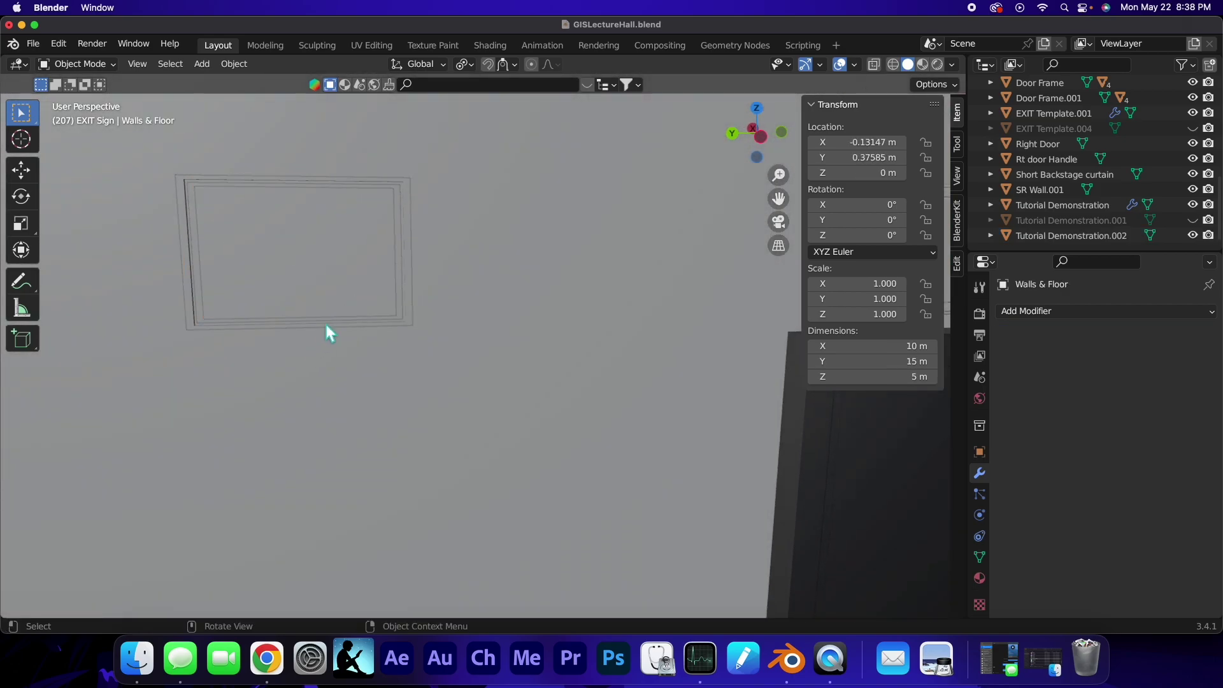
Step: Add a Bevel modifier to EXIT Template.001, the inner frame of the sign
middle_click_drag(383, 269, 281, 258, "ctrl")
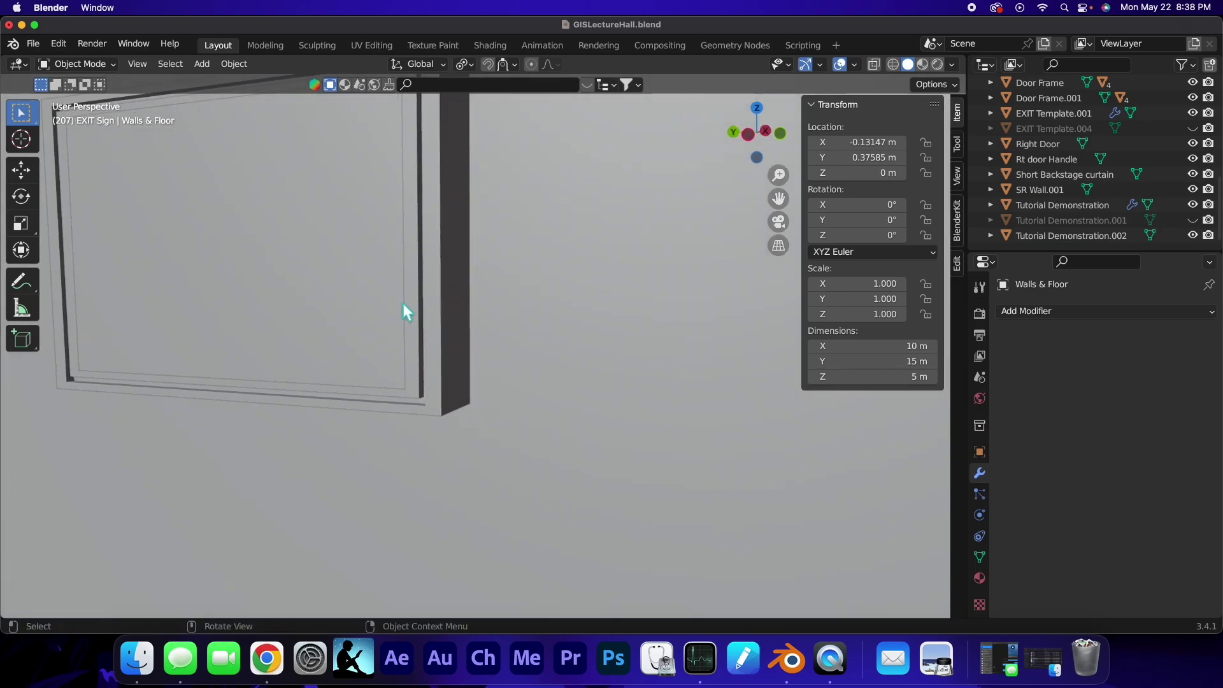
middle_click_drag(440, 322, 353, 366)
left_click(407, 435)
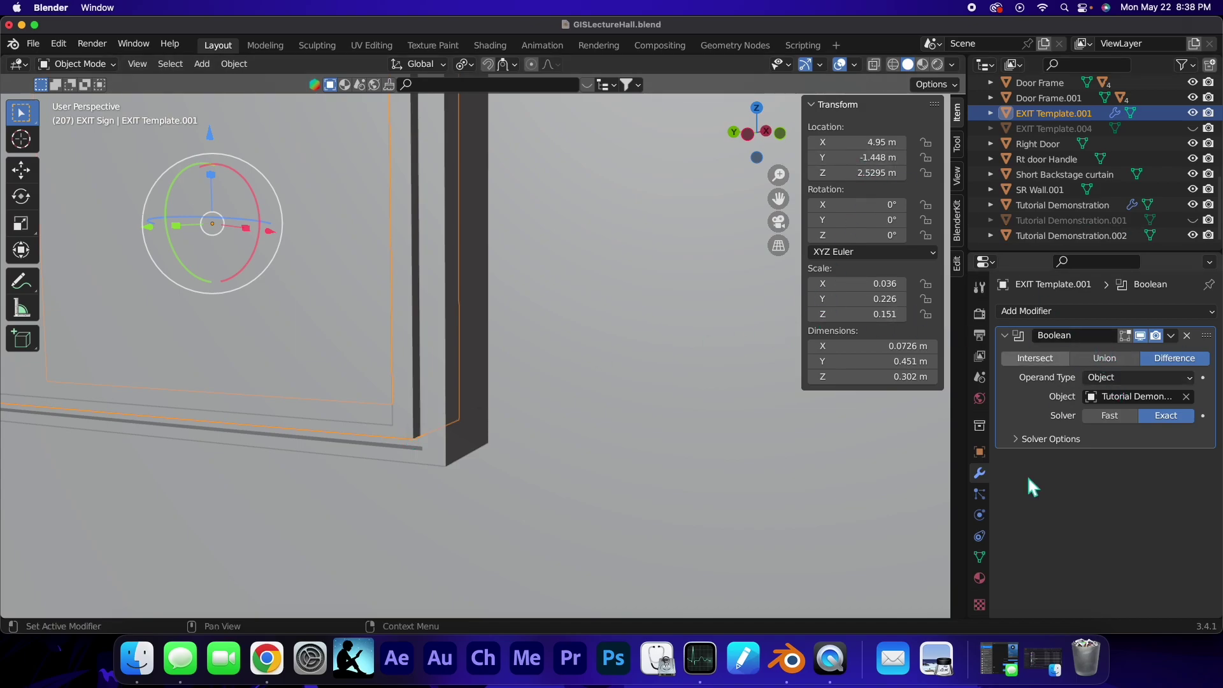
left_click(1076, 312)
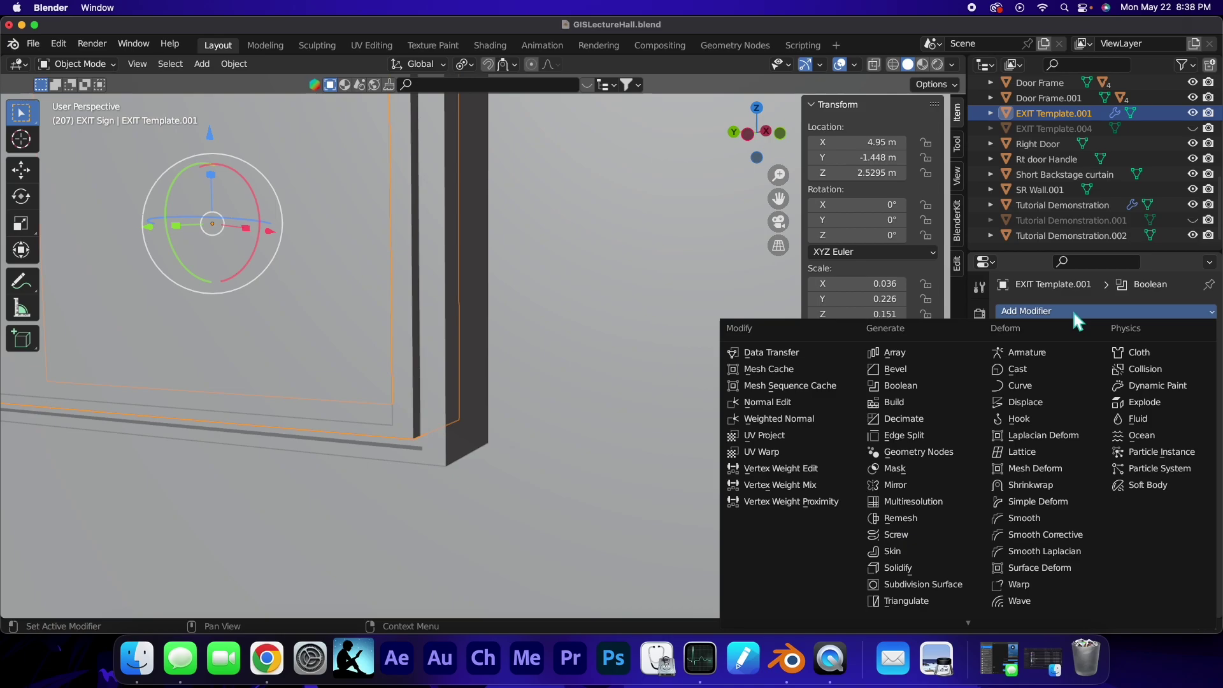
left_click(905, 371)
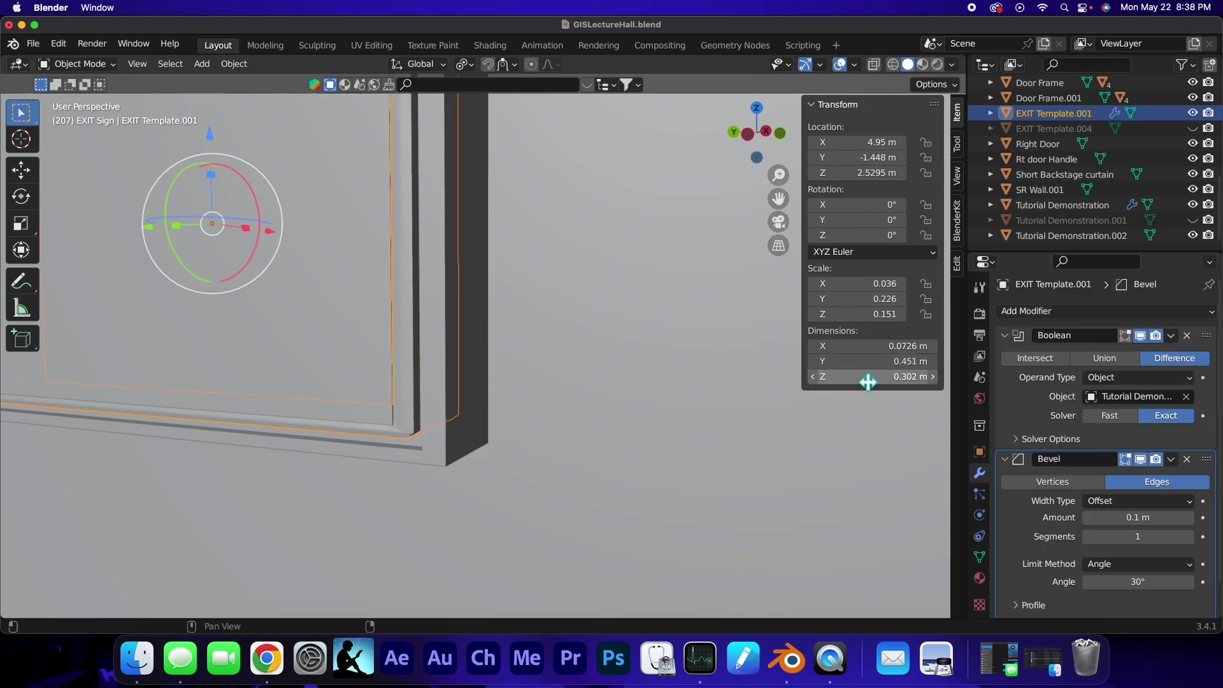
Step: Set EXIT Template.001's bevel amount to 0.04 m with 100 segments and check its rounded corner
left_click(1170, 519)
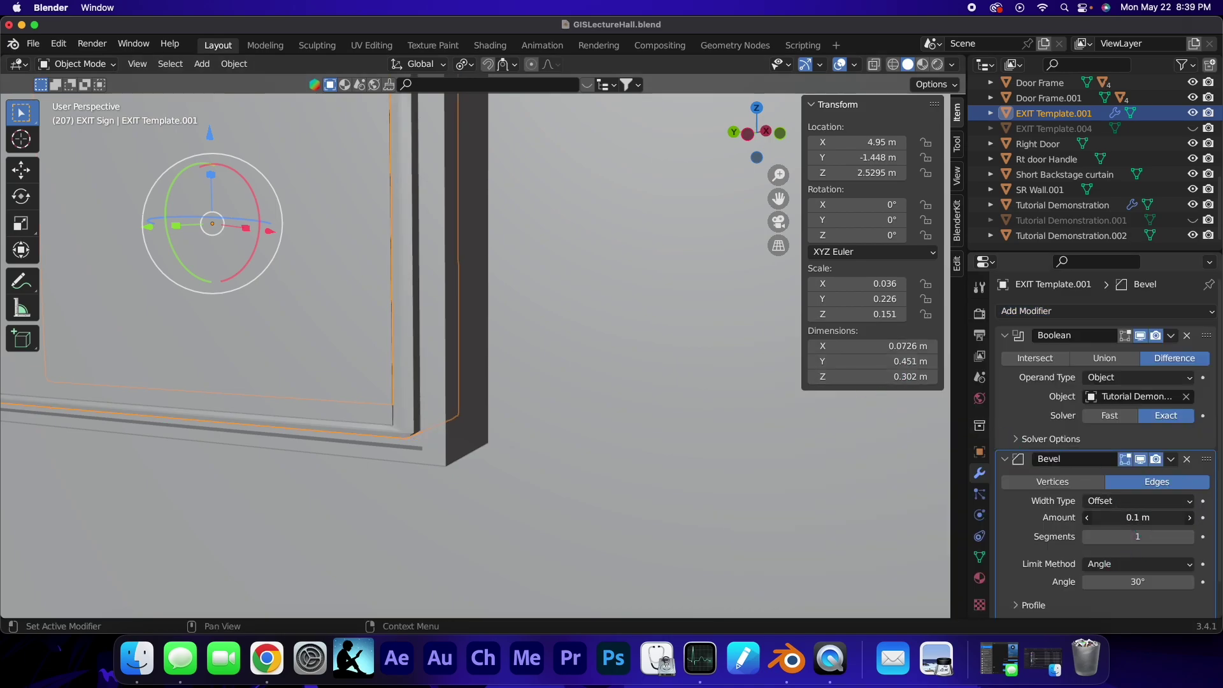
type(".04")
key("Return")
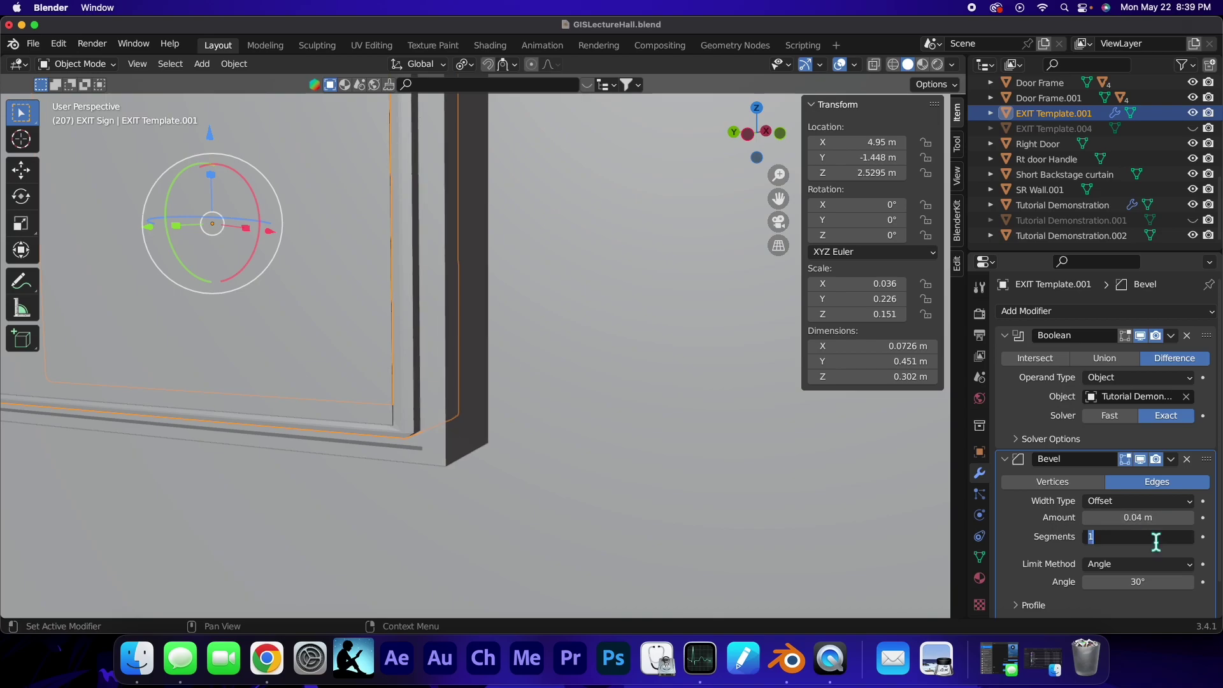
left_click(1152, 537)
type("100")
key("Return")
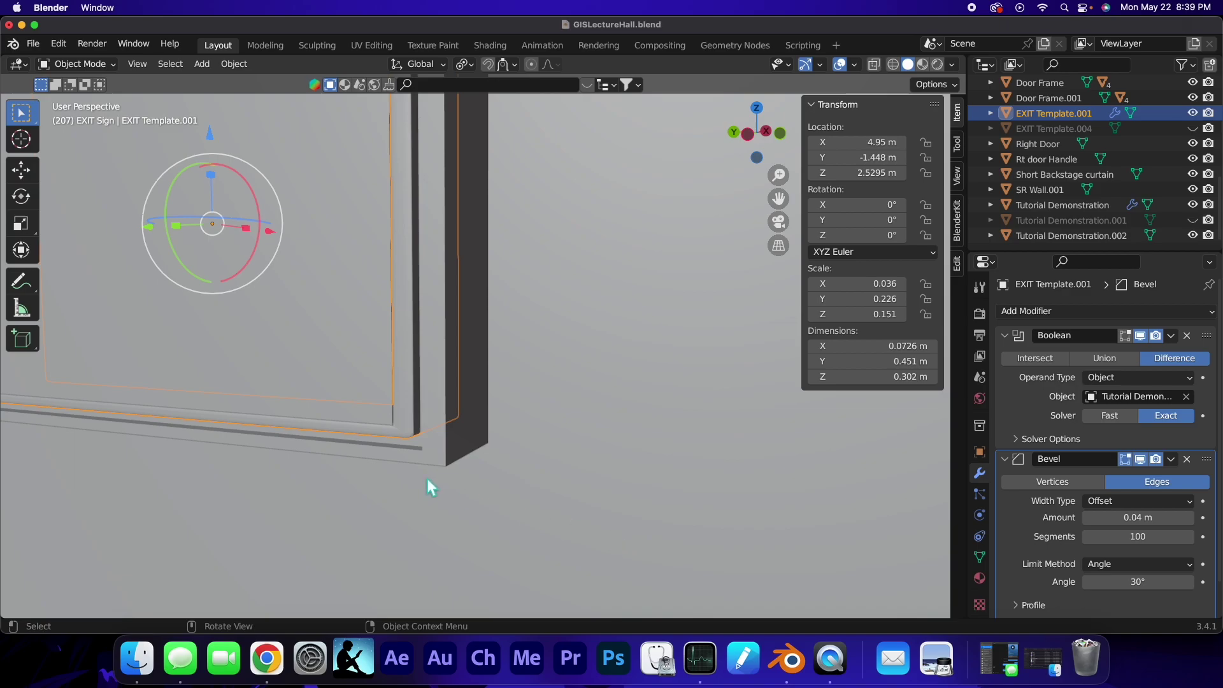
middle_click_drag(429, 481, 485, 479)
left_click(462, 451)
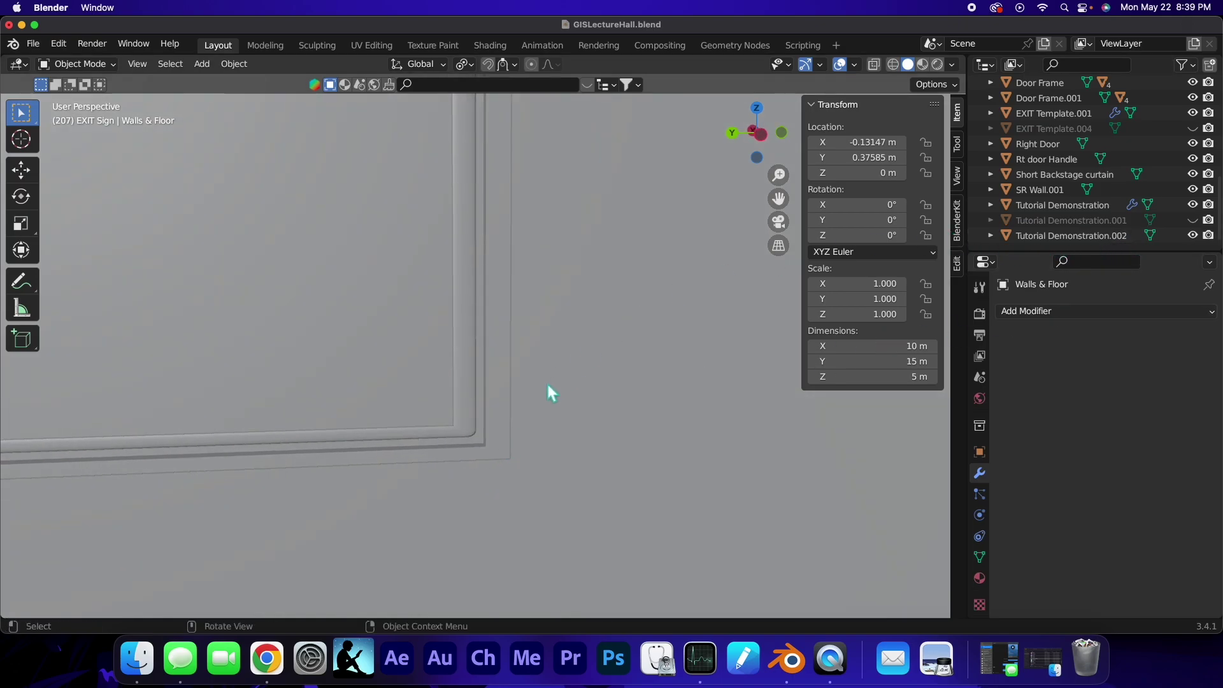
Step: Unhide the cutter Tutorial Demonstration.001 and add a Bevel modifier to it
mouse_move(545, 381)
middle_mouse_down()
mouse_move(560, 425)
mouse_move(633, 420)
mouse_move(590, 418)
mouse_move(580, 351)
mouse_move(555, 428)
middle_mouse_up()
middle_click_drag(505, 471, 426, 433)
left_click(428, 431)
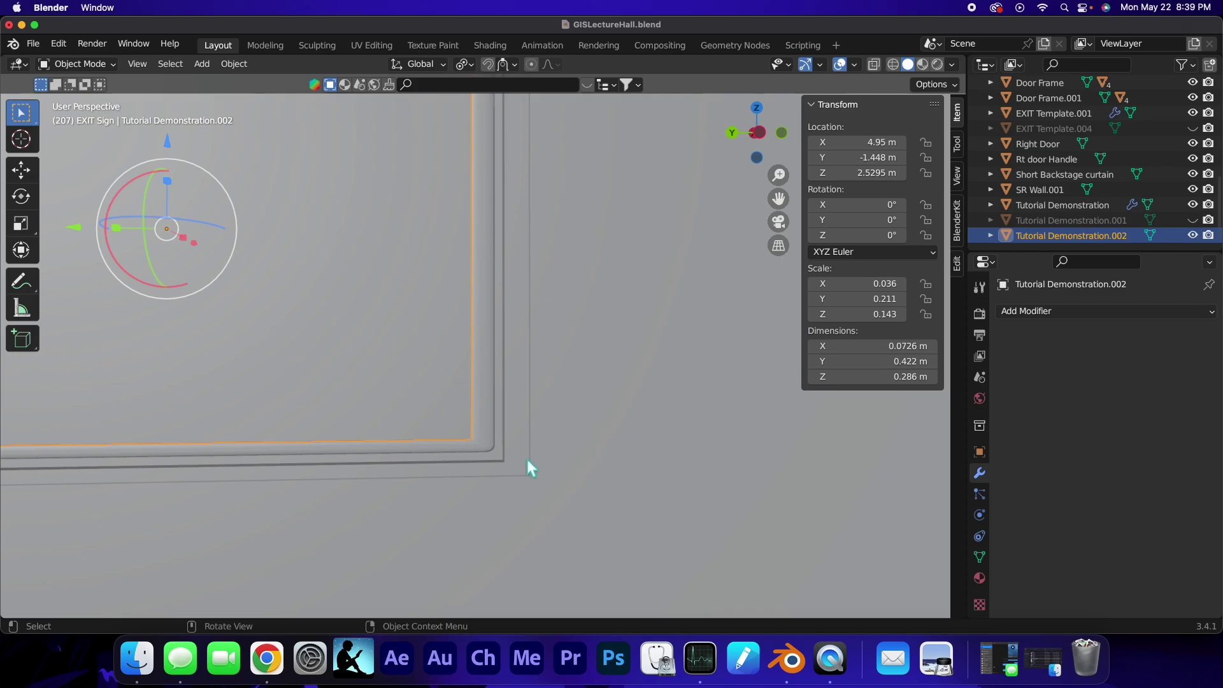
left_click(508, 460)
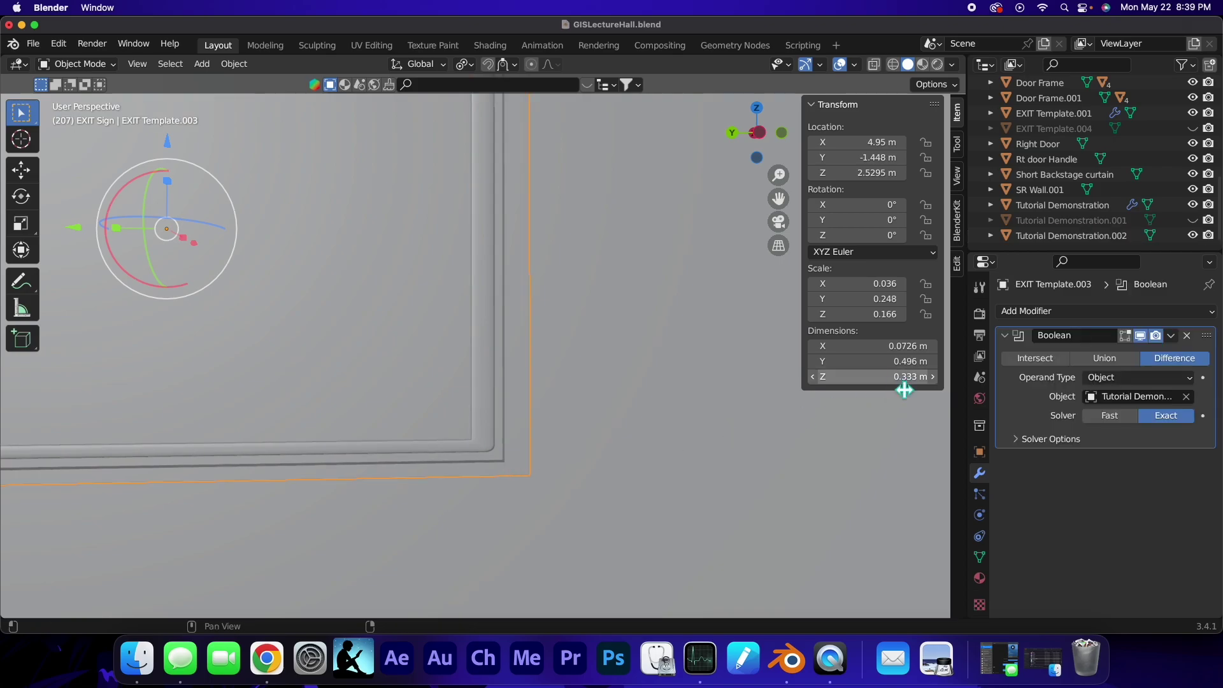
left_click(1193, 220)
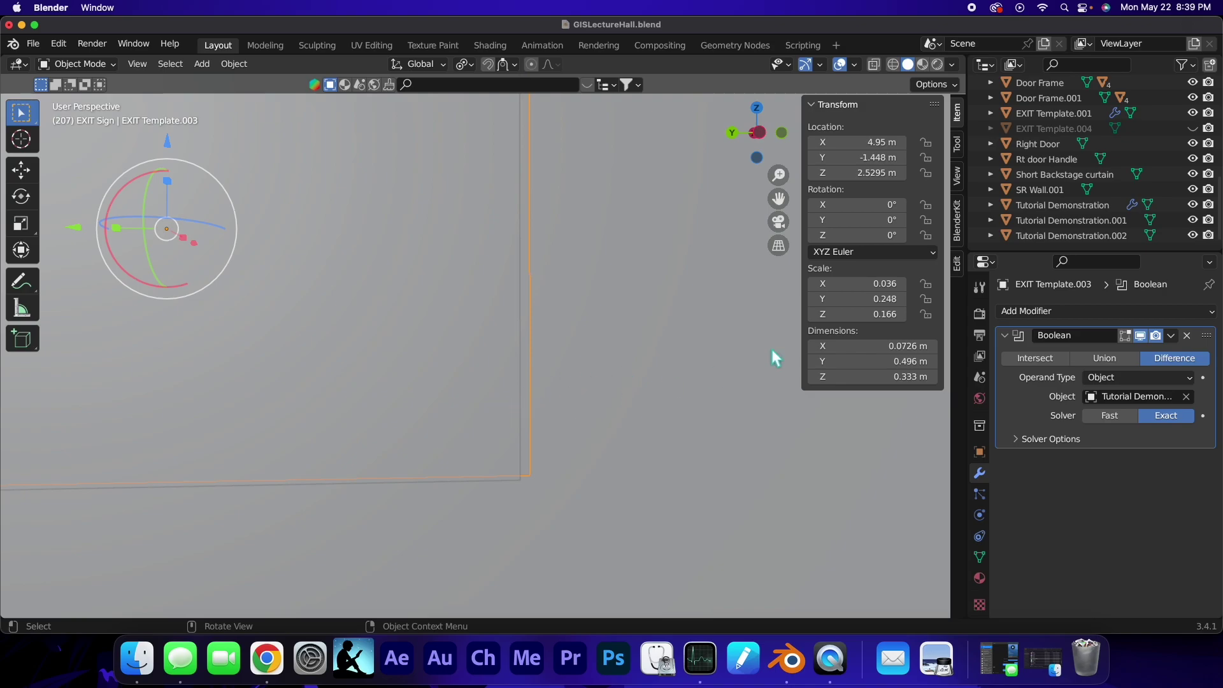
left_click(1070, 220)
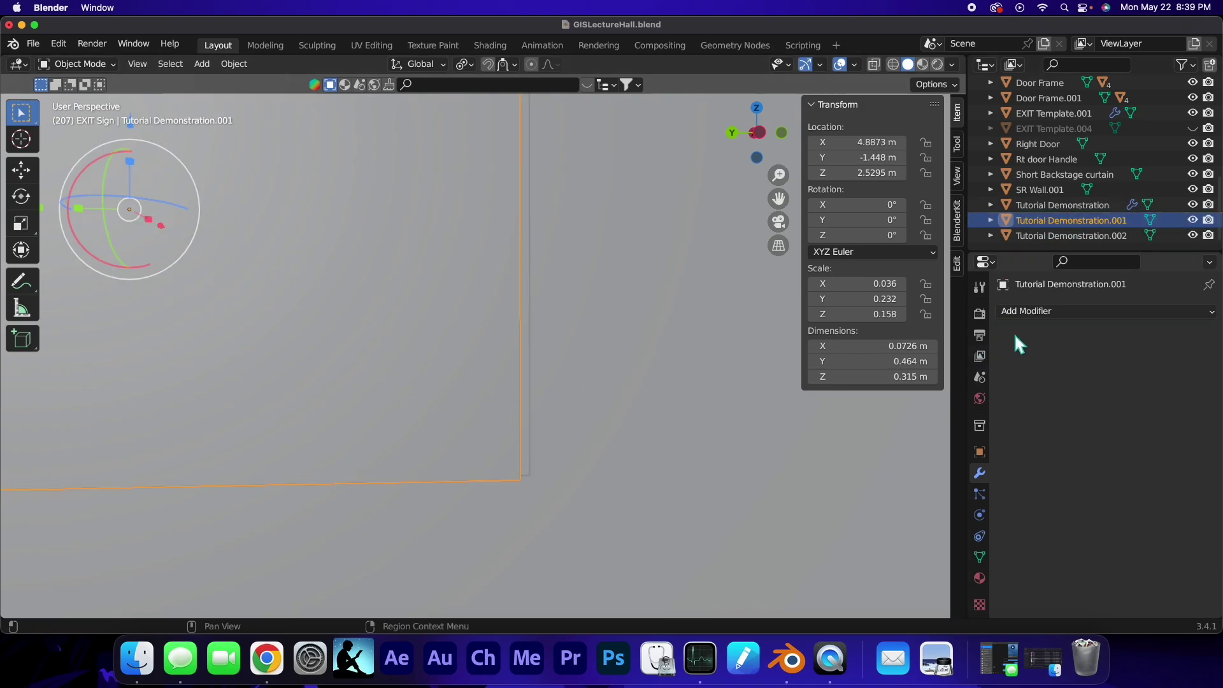
left_click(1045, 312)
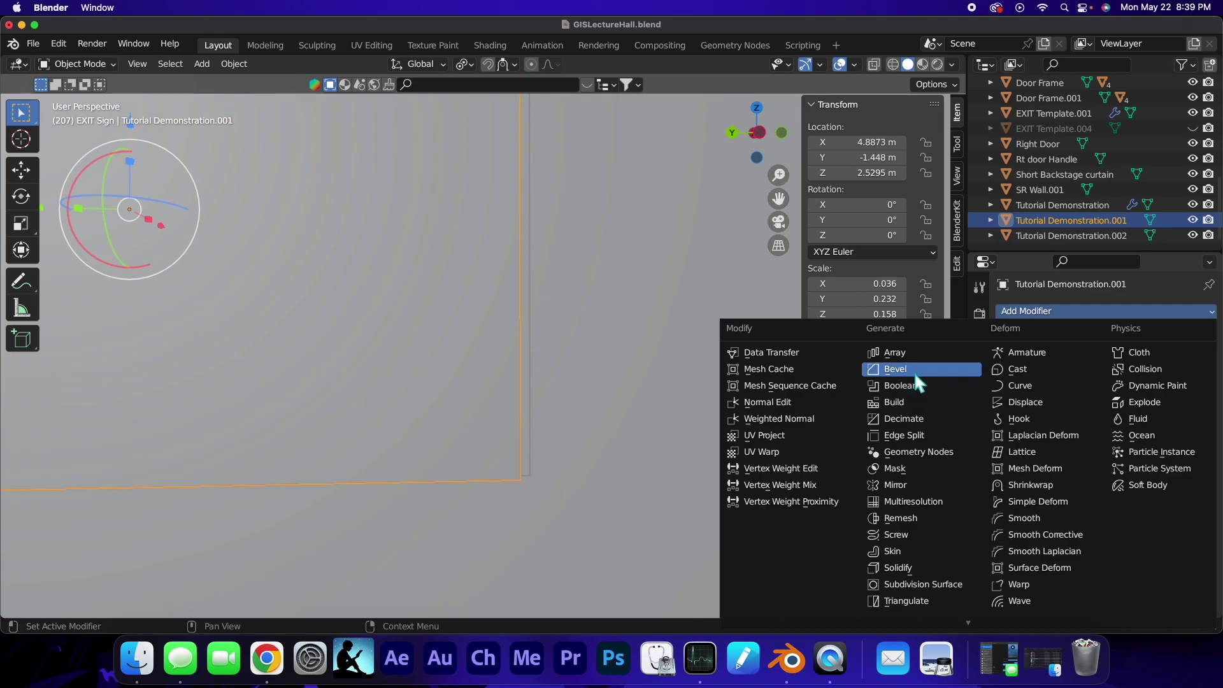
left_click(895, 369)
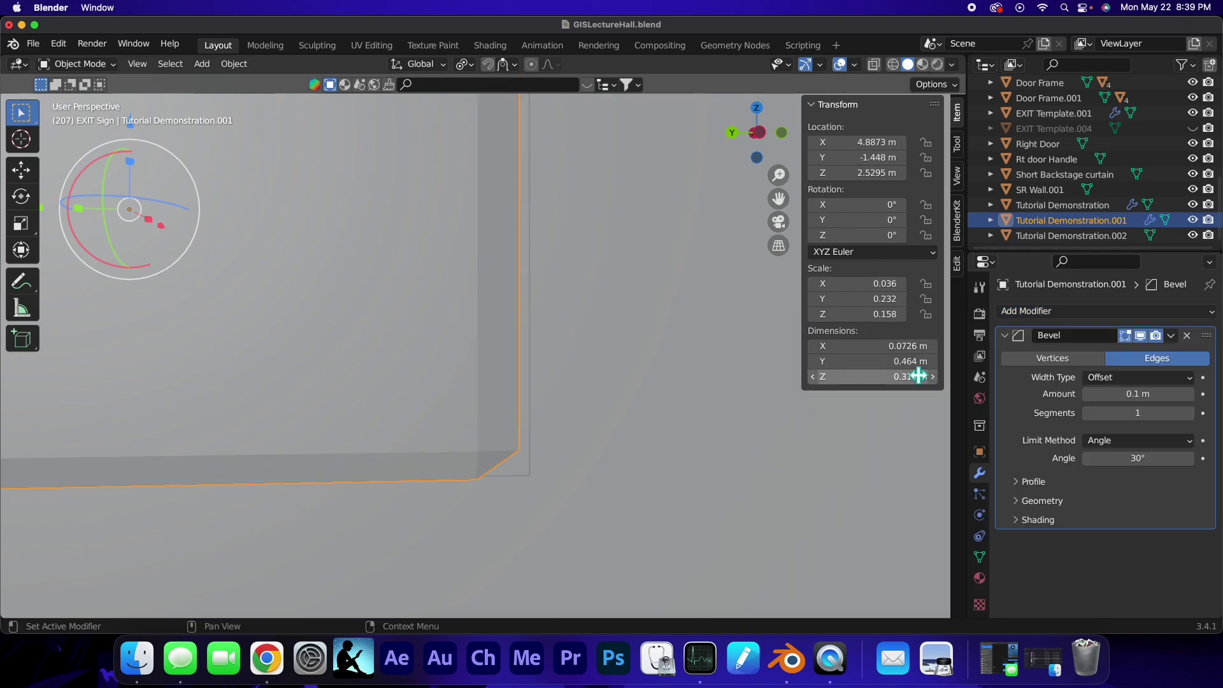
Step: Set Tutorial Demonstration.001's bevel amount to 0.04 m and its segments to 100
left_click(1145, 393)
type(".01")
key("Return")
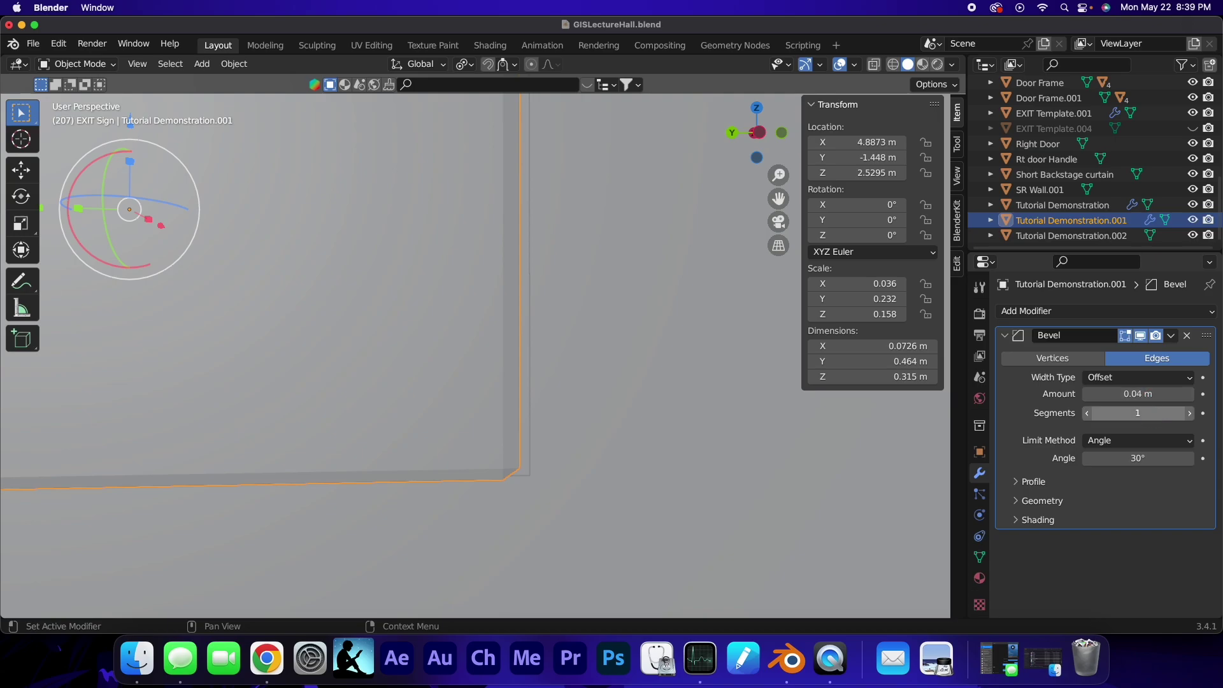
left_click(1149, 419)
key("Return")
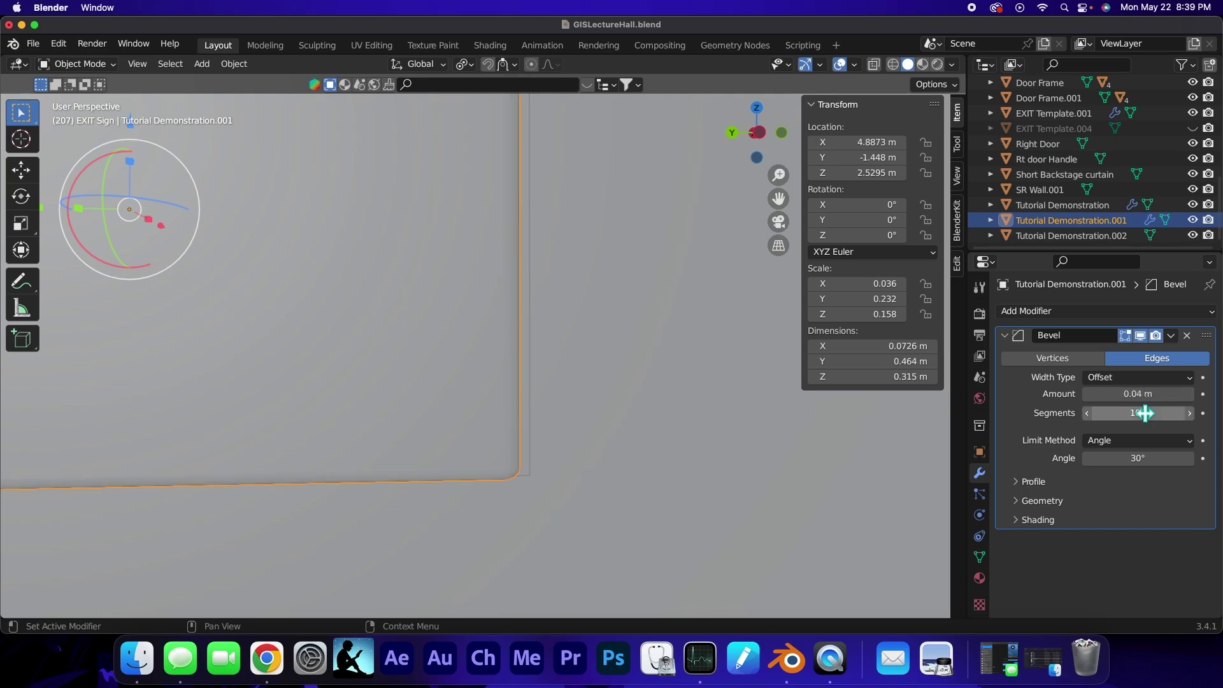
Step: Hide Tutorial Demonstration.001 again and check the rounded corners of the sign's recess
left_click(1194, 220)
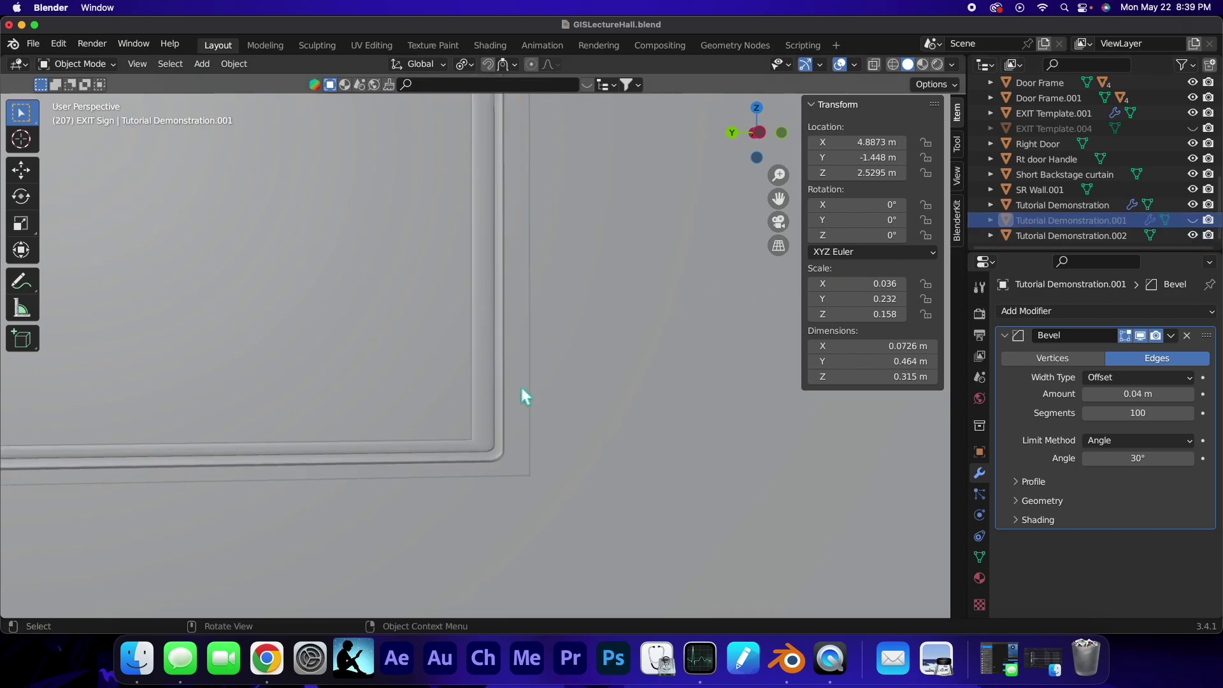
left_click(602, 395)
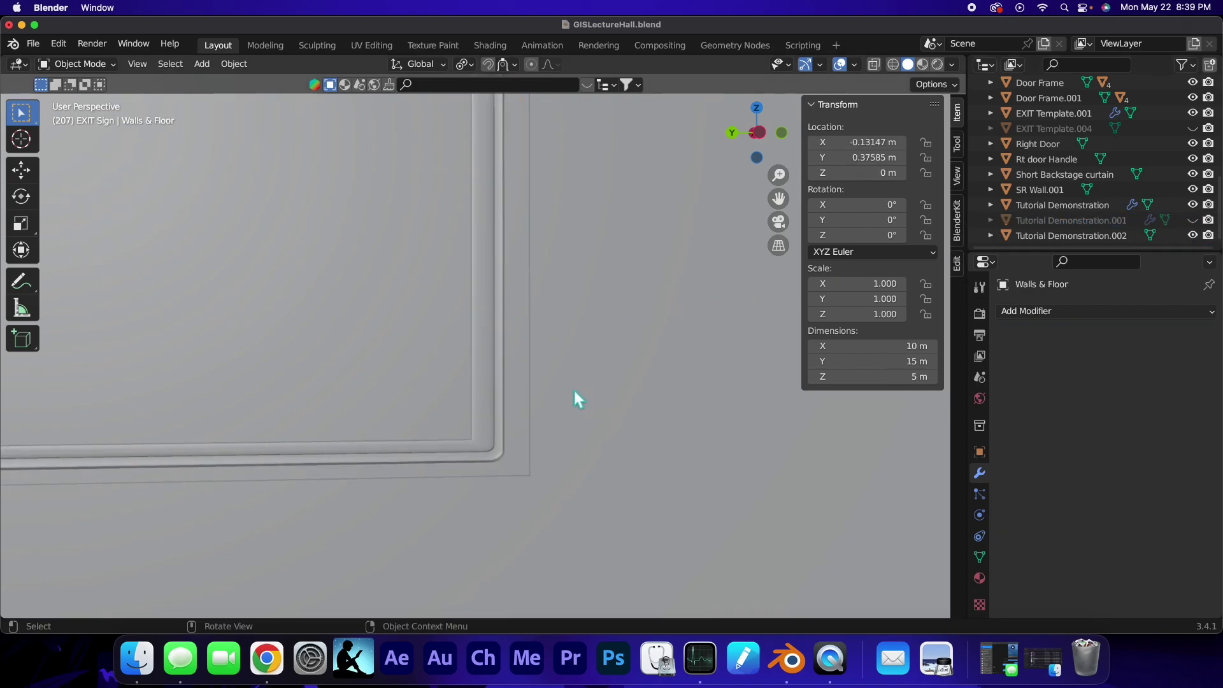
scroll(451, 473, "down", 5)
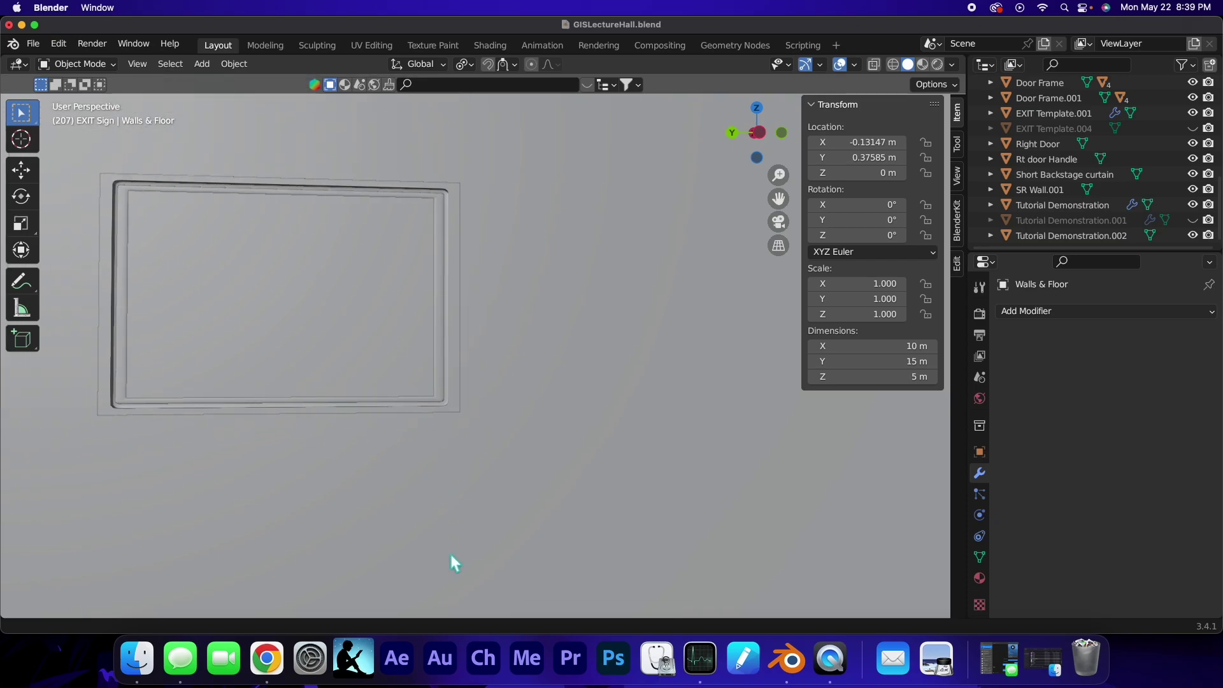
middle_click_drag(257, 470, 300, 476)
scroll(346, 445, "up", 4)
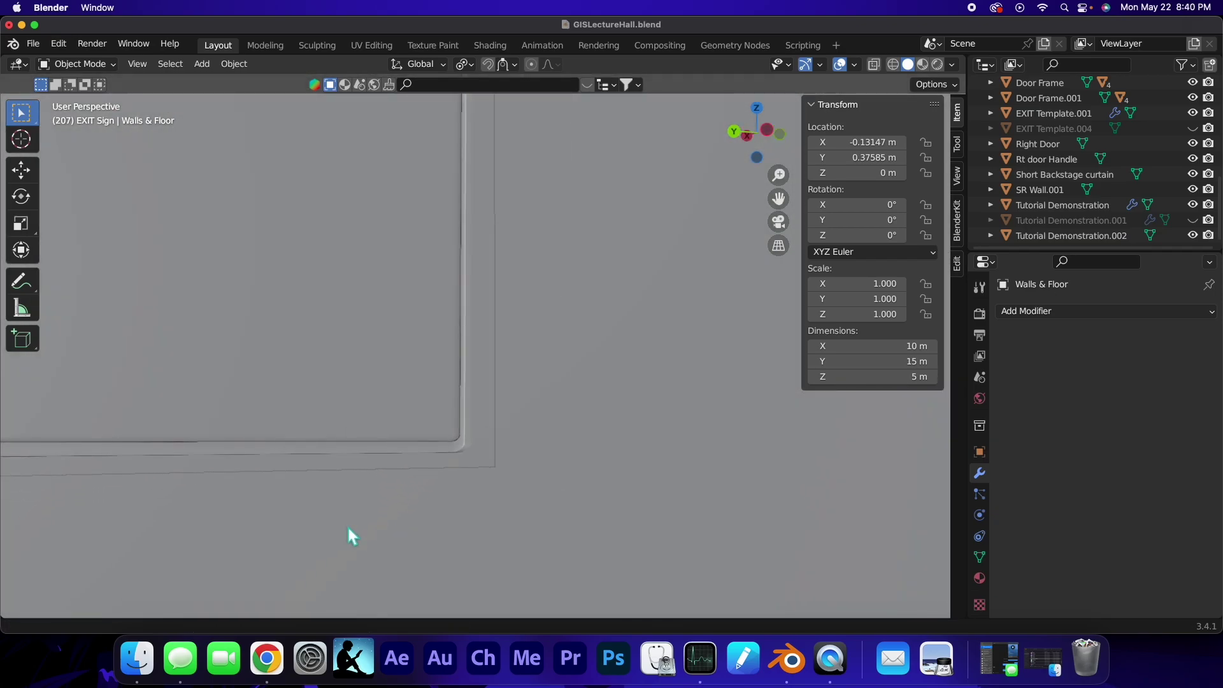
middle_click_drag(248, 515, 748, 525, "shift")
middle_click_drag(376, 478, 318, 486)
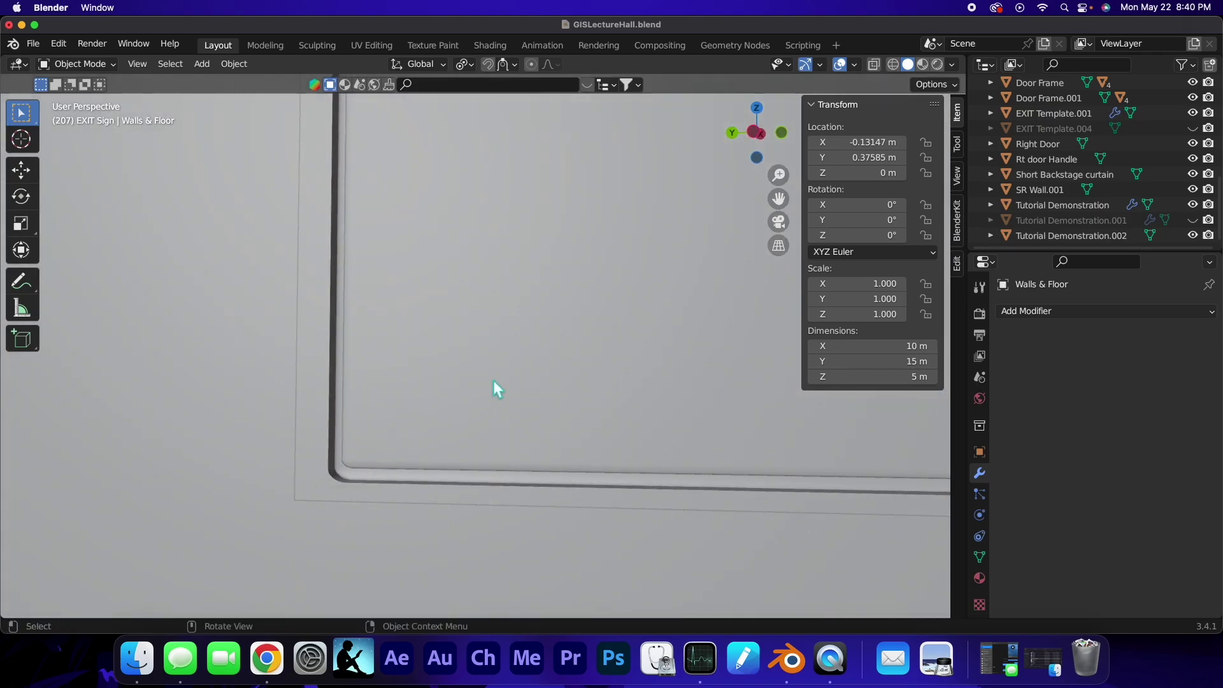